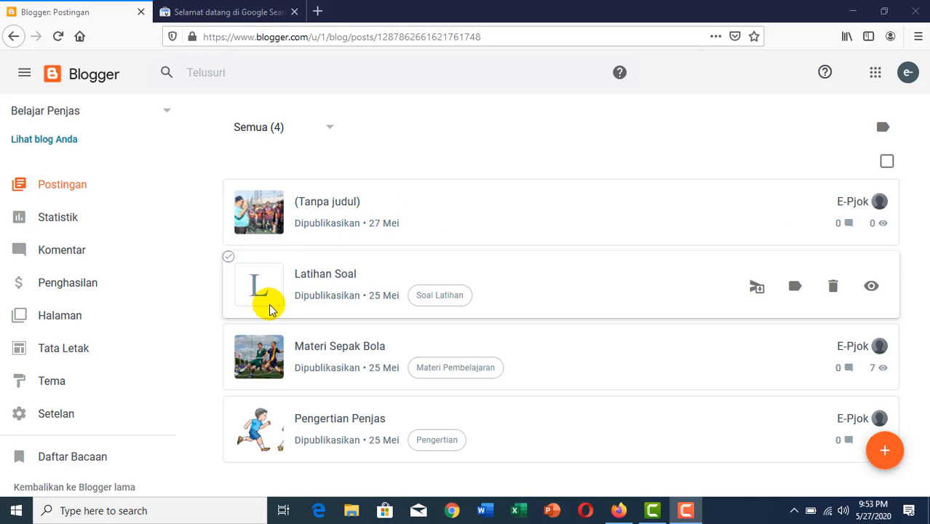
Step: Search Google for "olahraga" and look through the results page
click(265, 12)
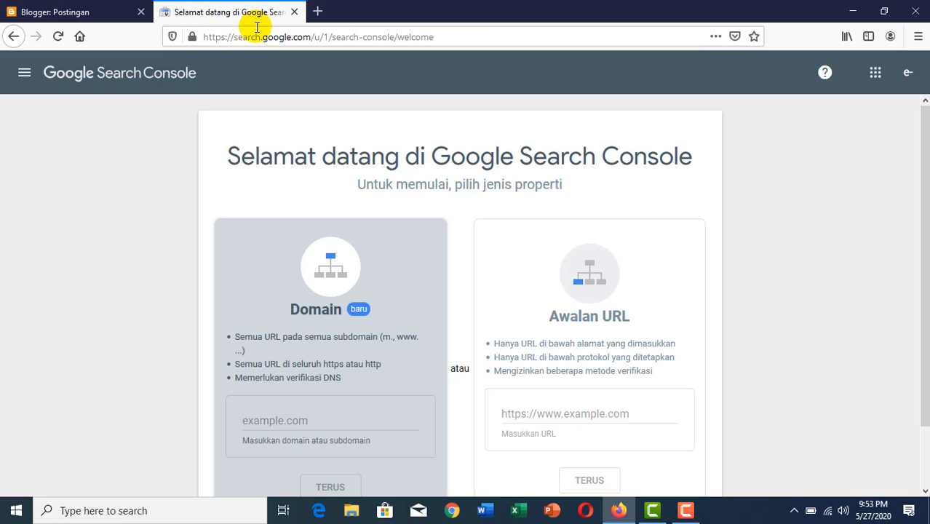
click(245, 37)
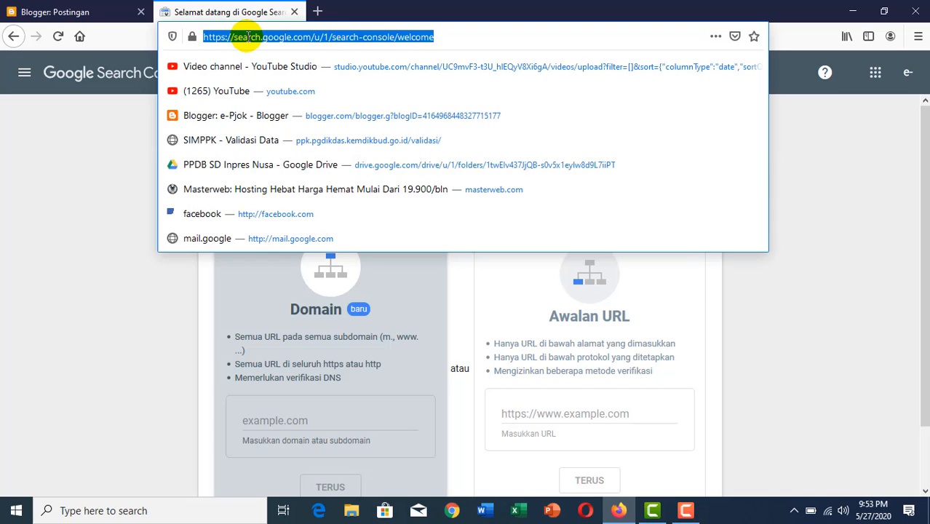
text(google.com/)
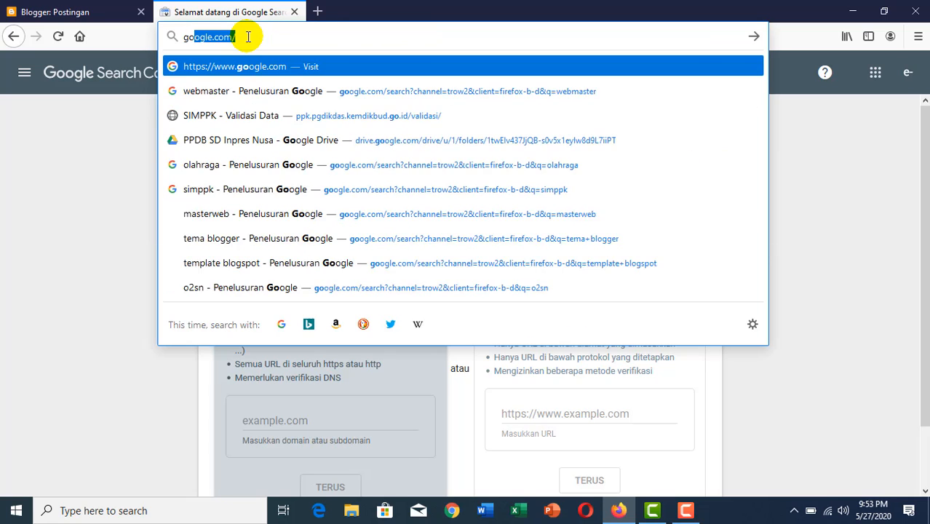
key(Return)
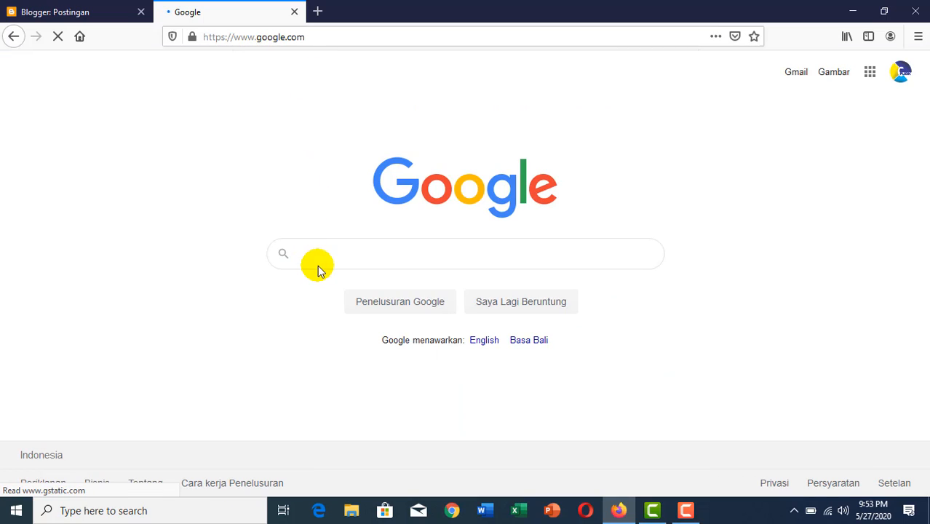
click(314, 251)
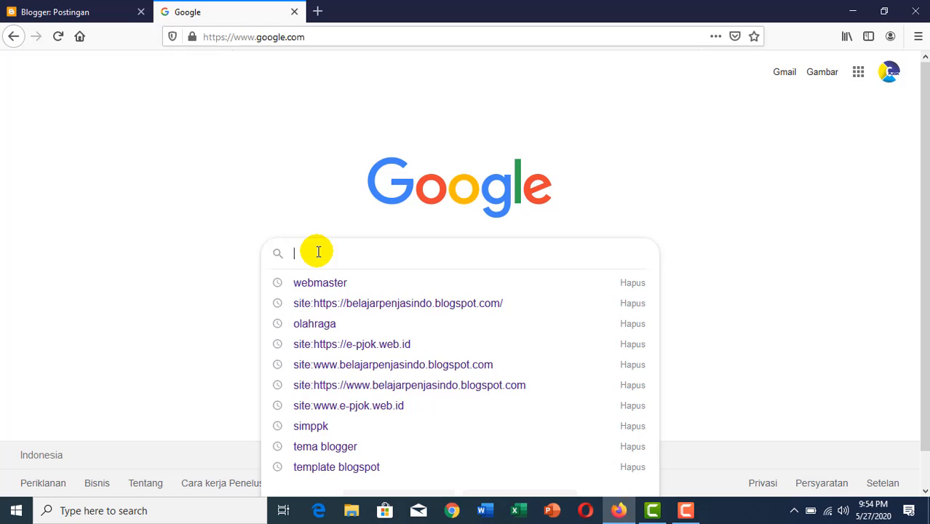
text(olahraga)
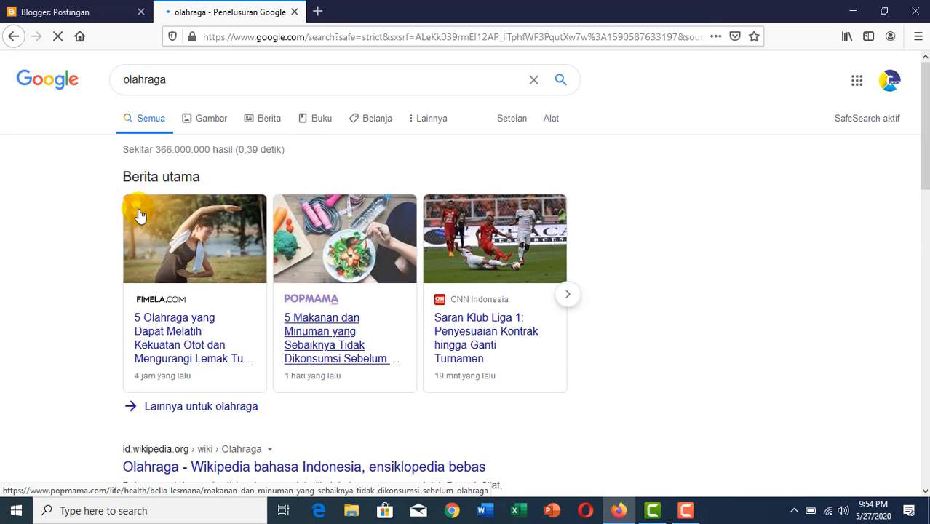
scroll(142, 218, down, 5)
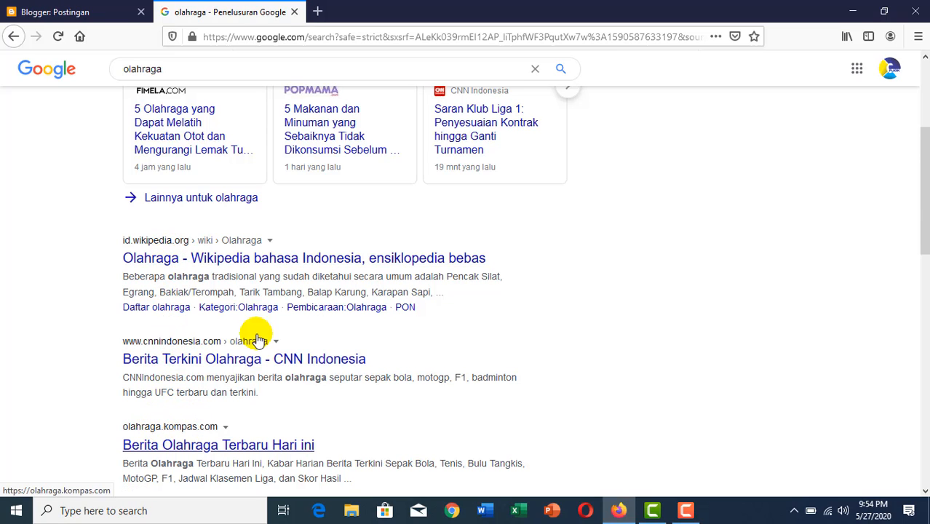
scroll(256, 291, up, 5)
scroll(218, 240, down, 7)
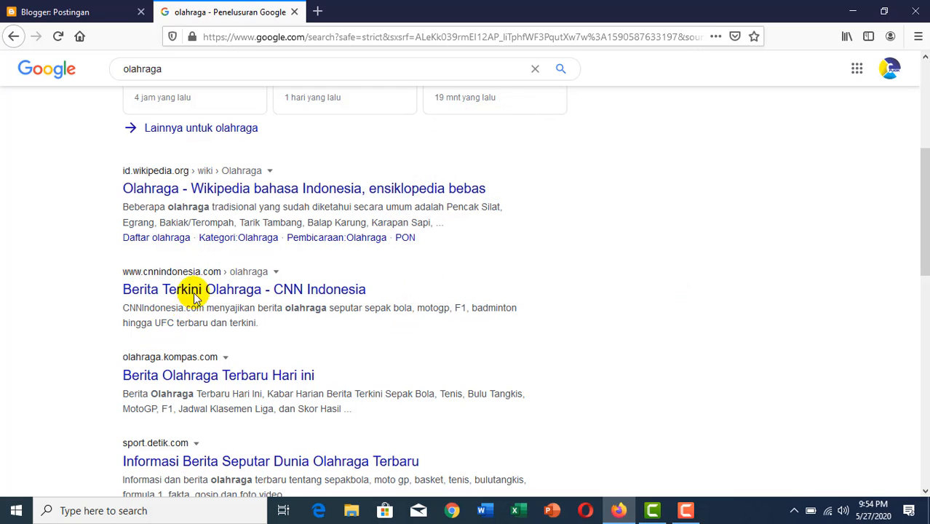
scroll(218, 211, up, 4)
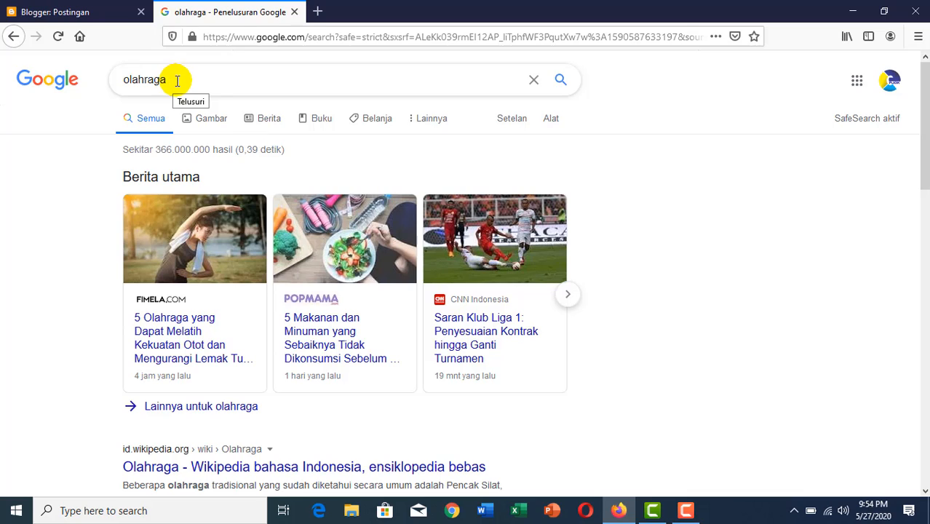
drag(130, 81, 117, 80)
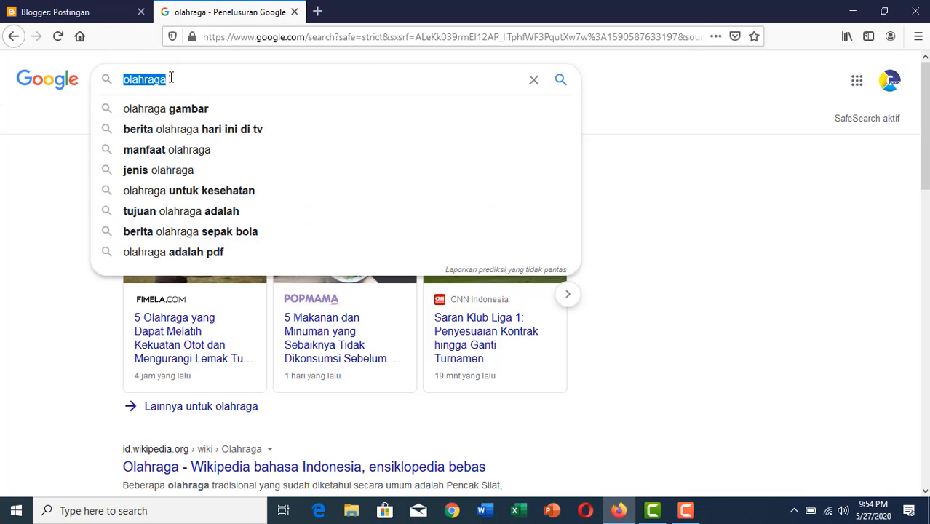
Step: Return to the blog's management page and enable the search description in the meta tag section of its settings
click(97, 16)
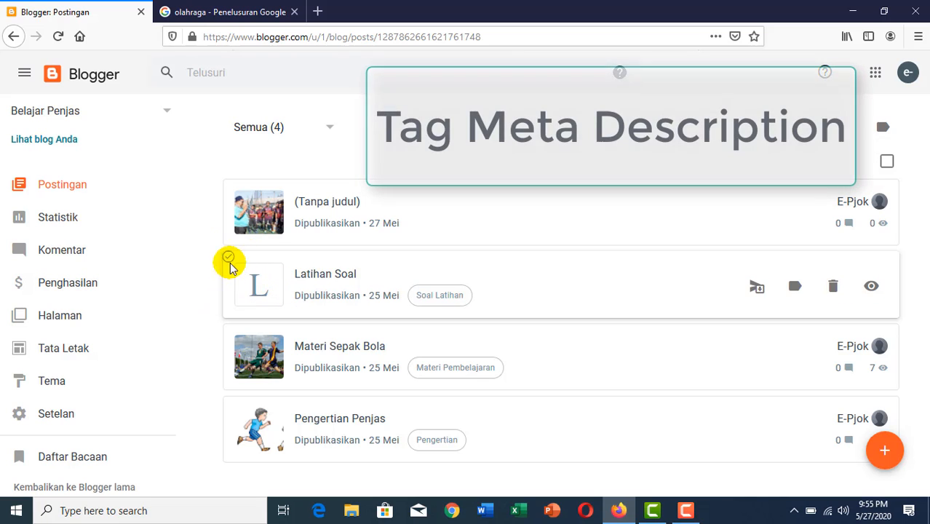
scroll(164, 335, down, 3)
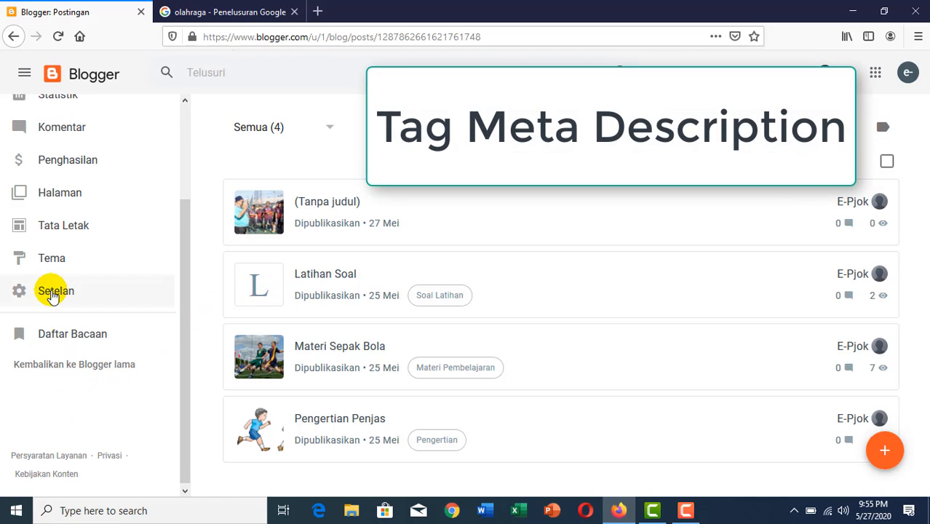
click(53, 295)
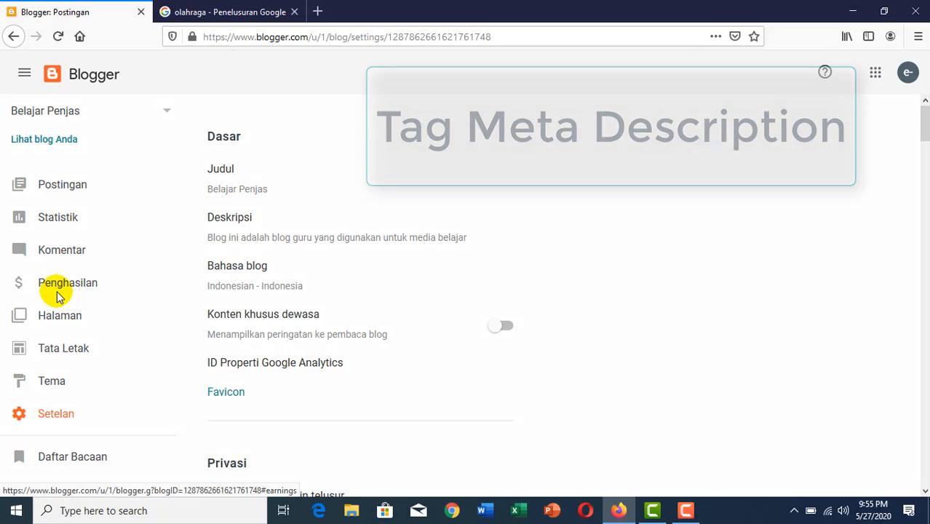
scroll(271, 244, down, 8)
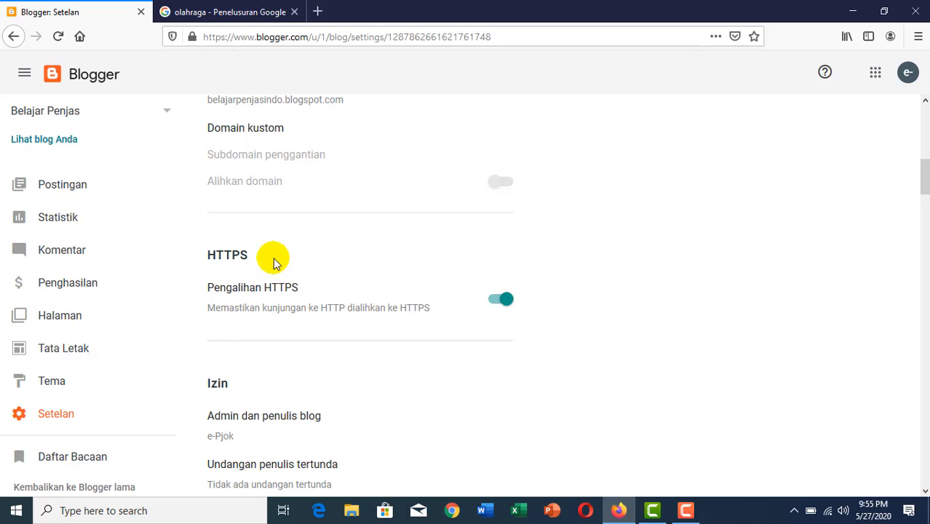
scroll(346, 287, down, 5)
scroll(347, 291, down, 12)
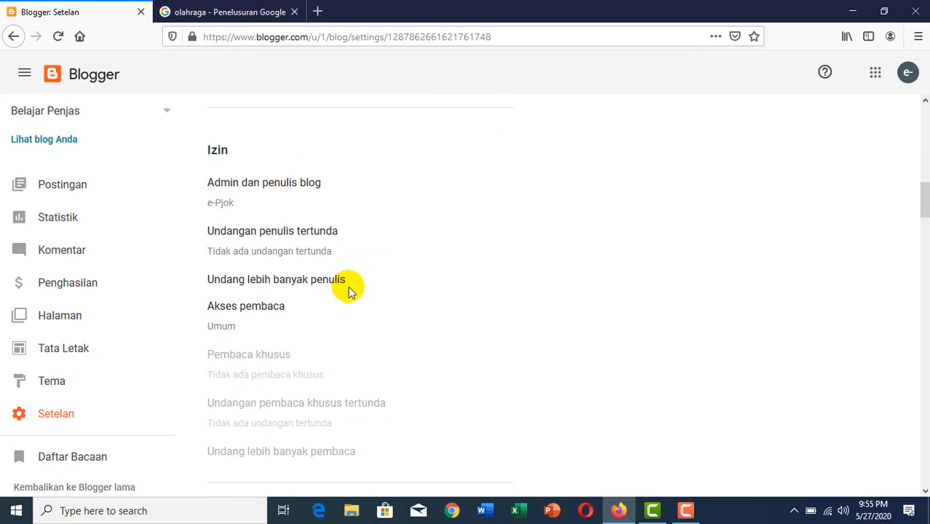
scroll(349, 294, down, 4)
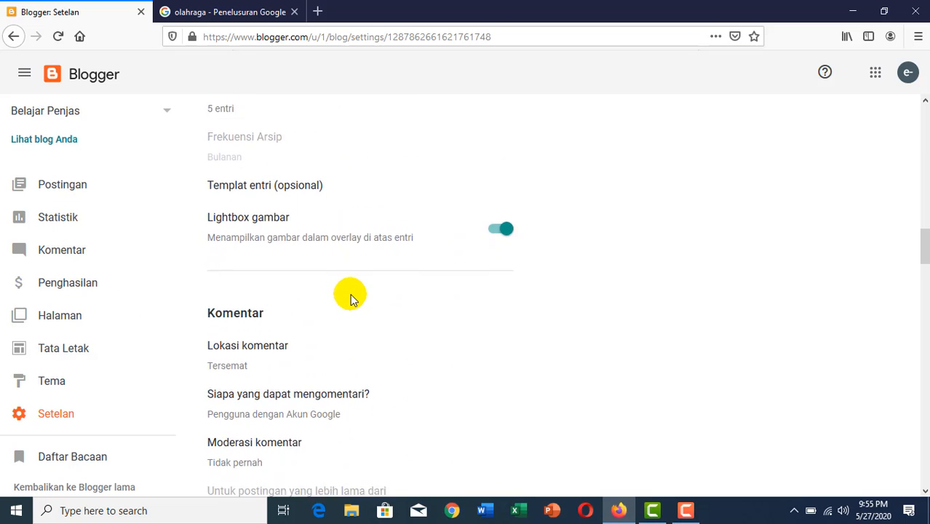
scroll(348, 283, up, 1)
scroll(348, 287, down, 2)
scroll(348, 288, down, 12)
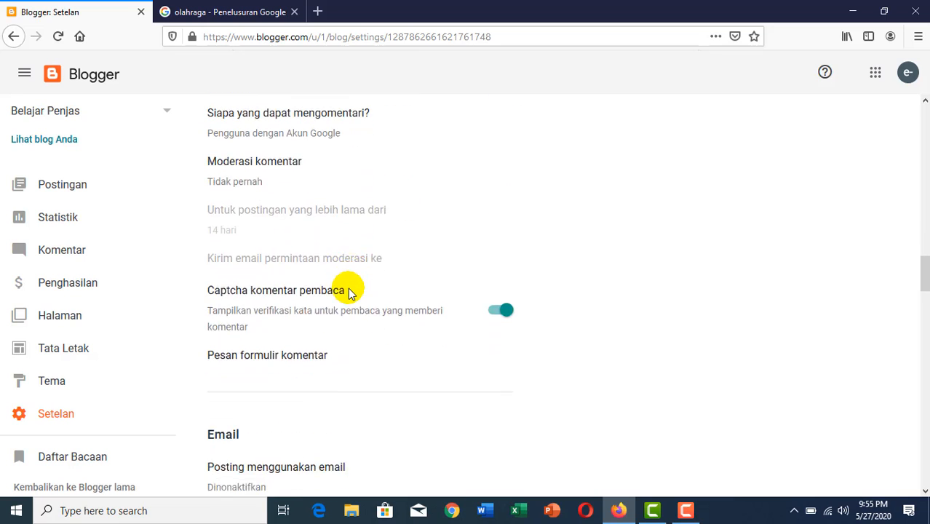
scroll(349, 295, down, 10)
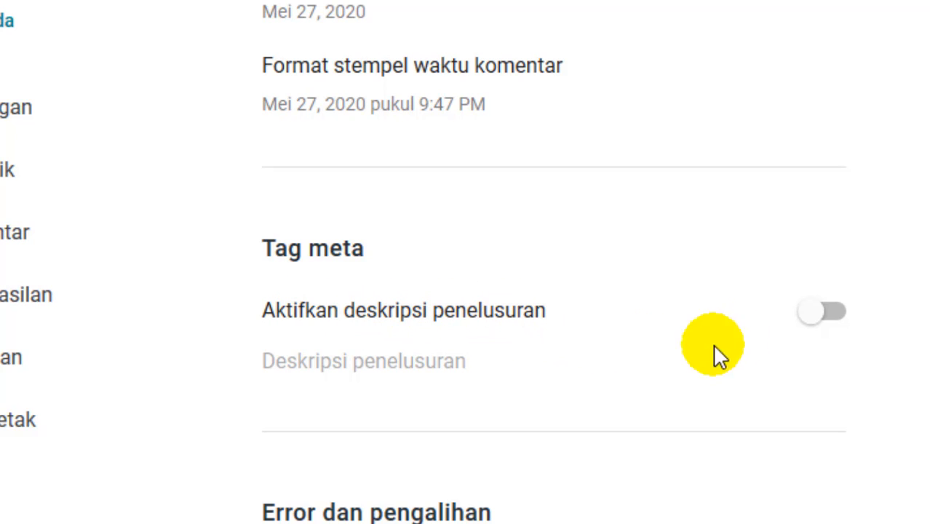
click(837, 319)
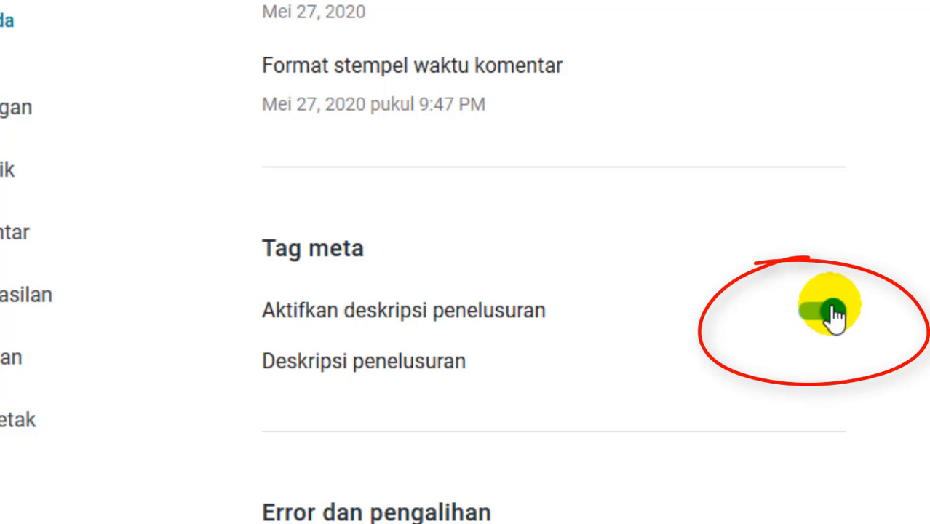
Step: Set the blog's search description to "Belajar penjas Menyenangkan secara daring" and save it
click(358, 367)
click(539, 270)
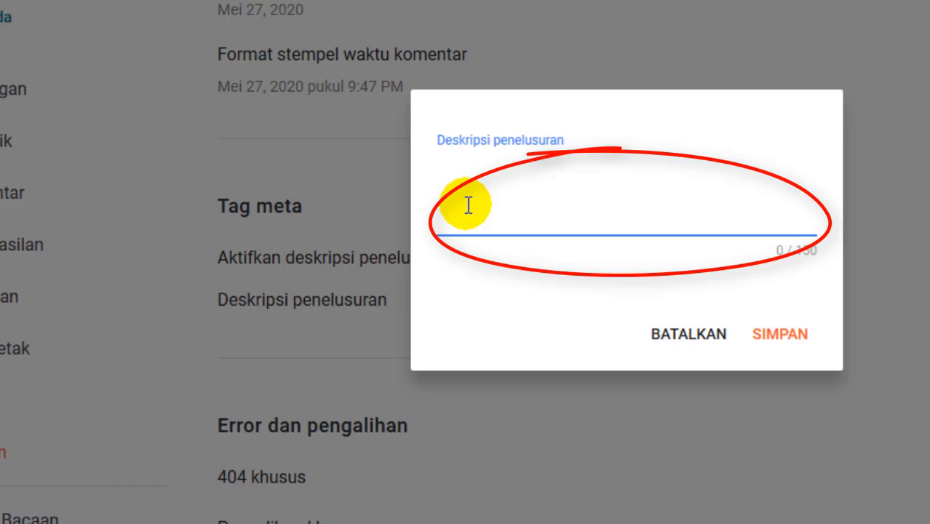
text(B)
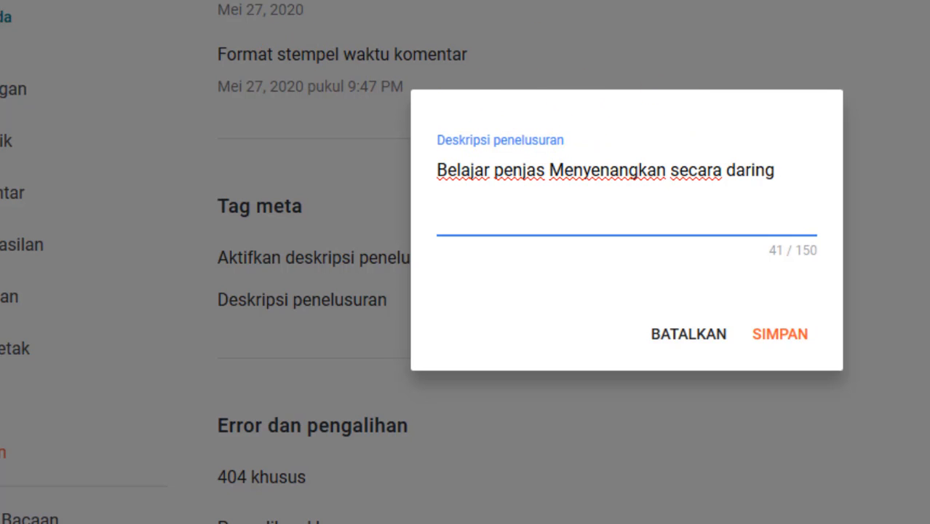
click(781, 336)
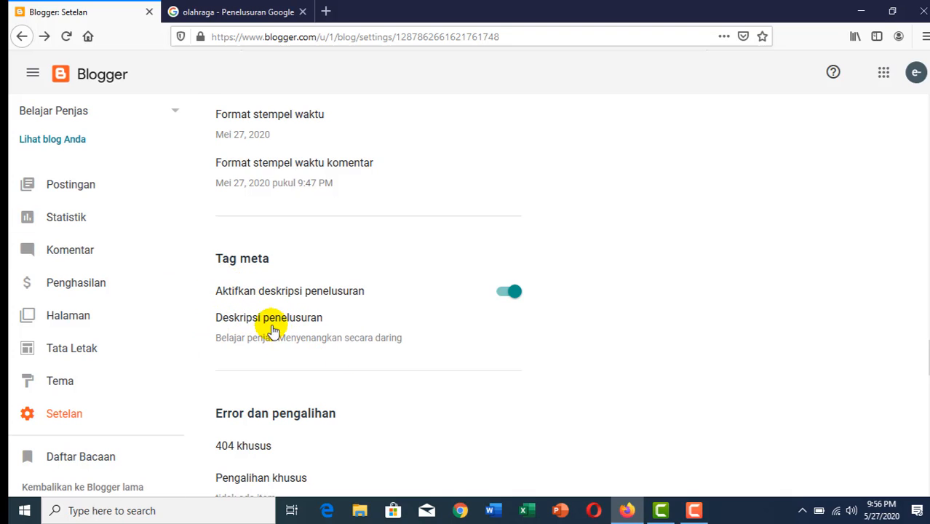
Step: Open the untitled post from the posts list for editing and title it "Sepak Bola"
scroll(305, 266, up, 2)
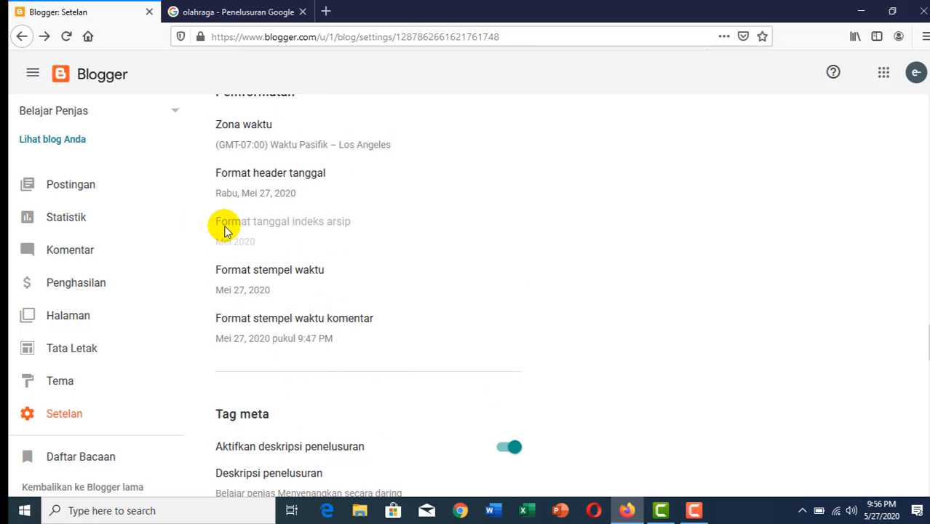
click(82, 187)
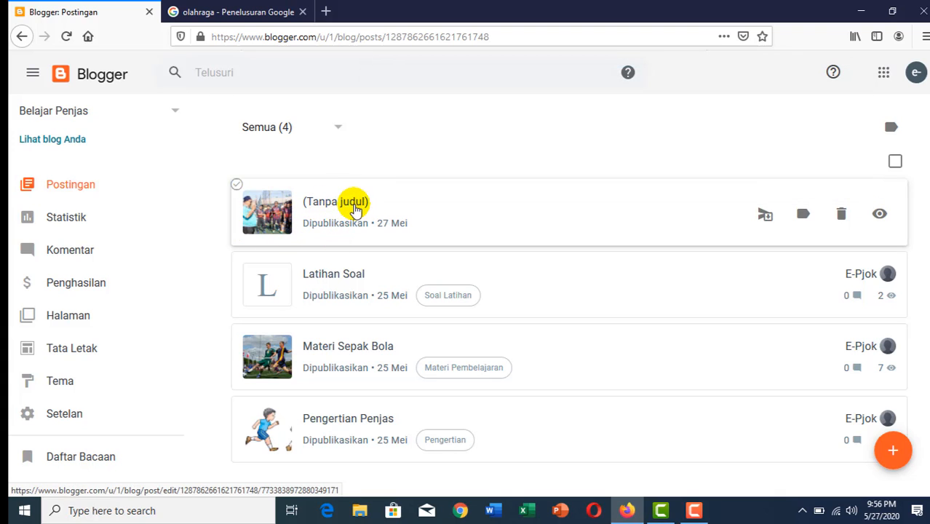
click(350, 207)
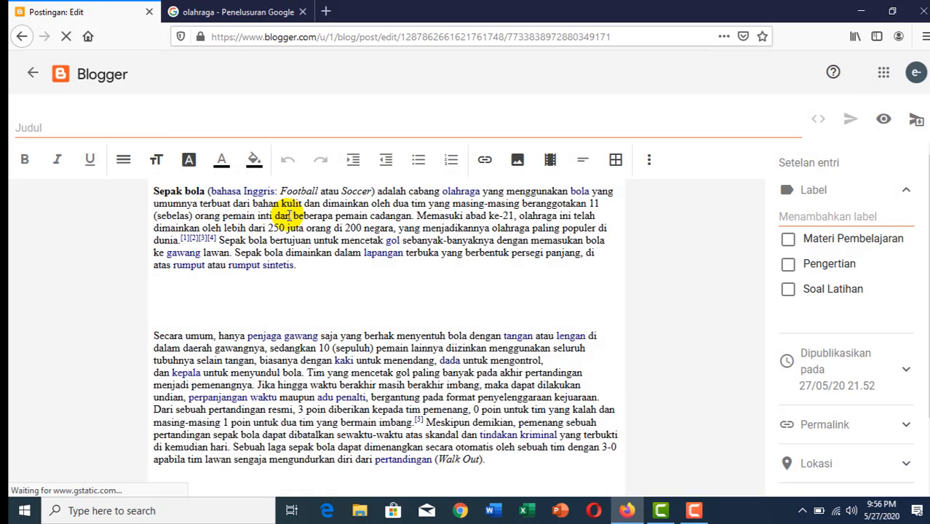
click(103, 129)
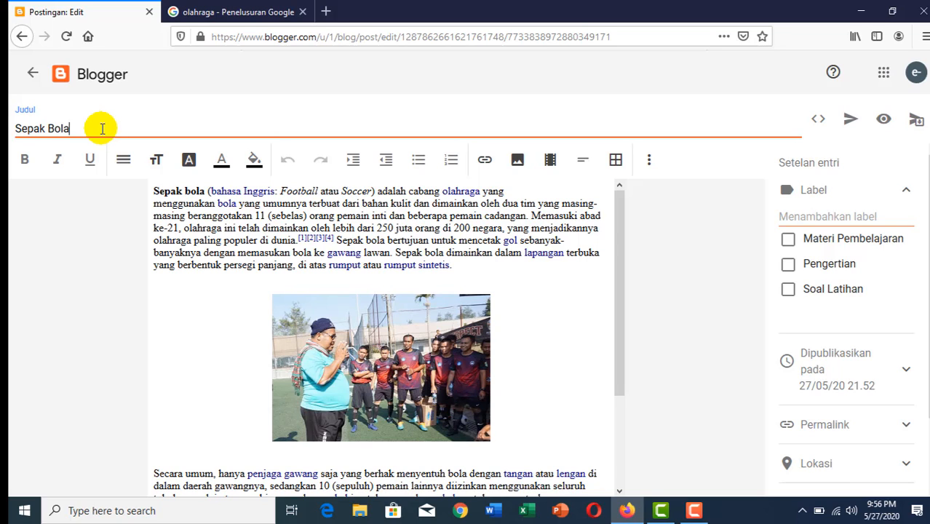
click(221, 256)
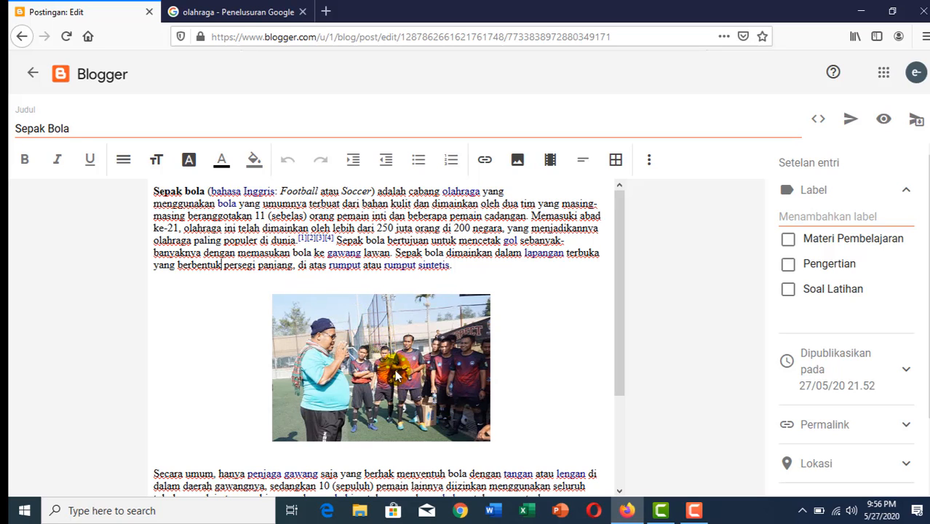
Step: Open the properties of the post's photo and set its alternative text to "Pelatihan Sepak Bola"
click(366, 379)
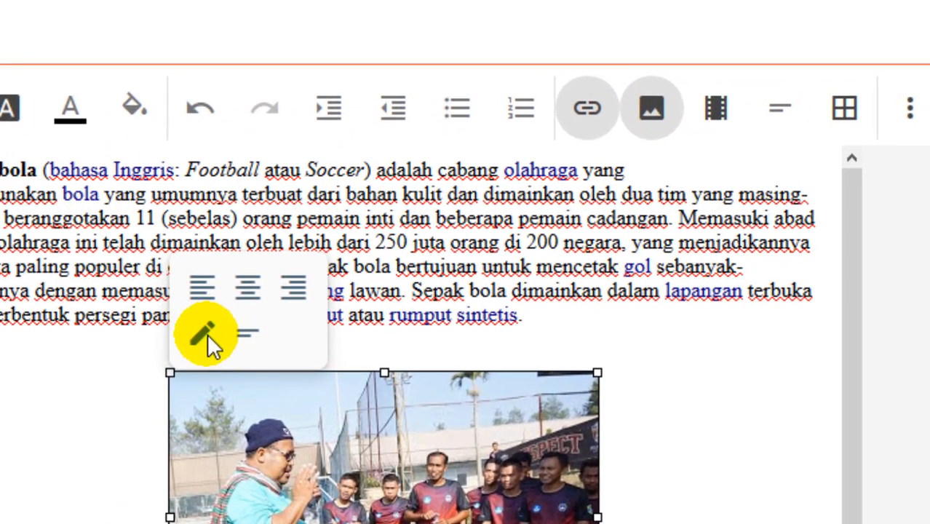
click(201, 334)
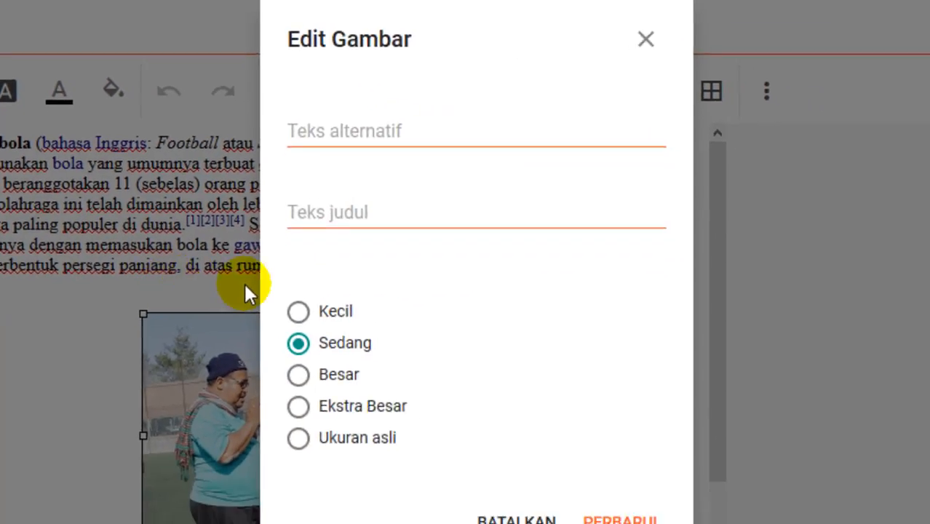
click(349, 107)
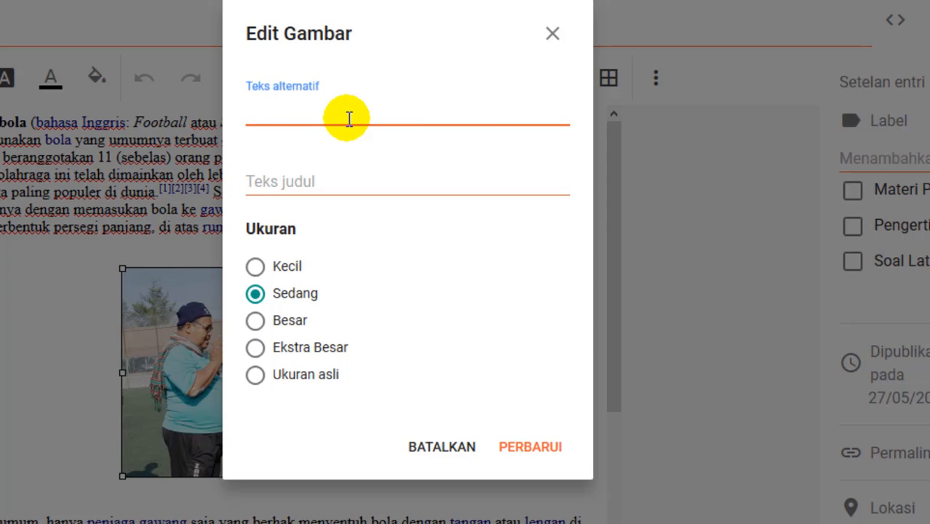
click(313, 177)
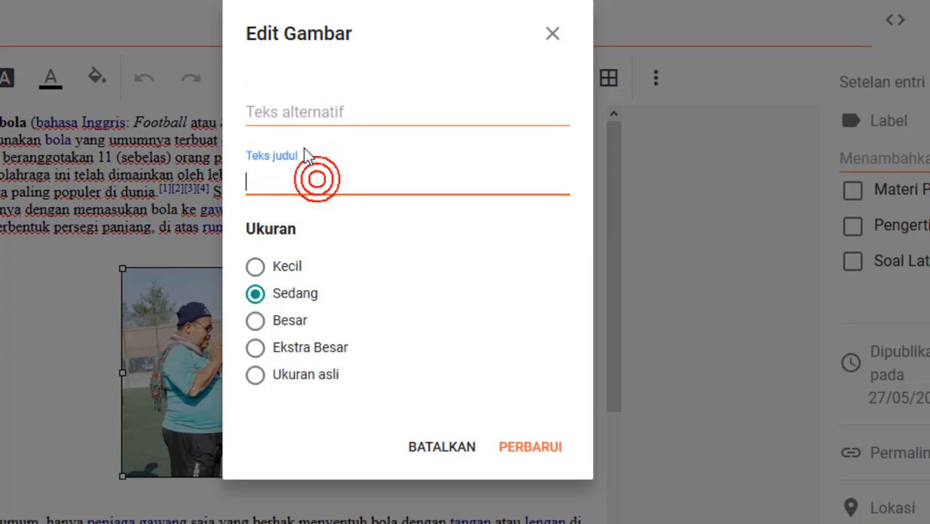
click(309, 109)
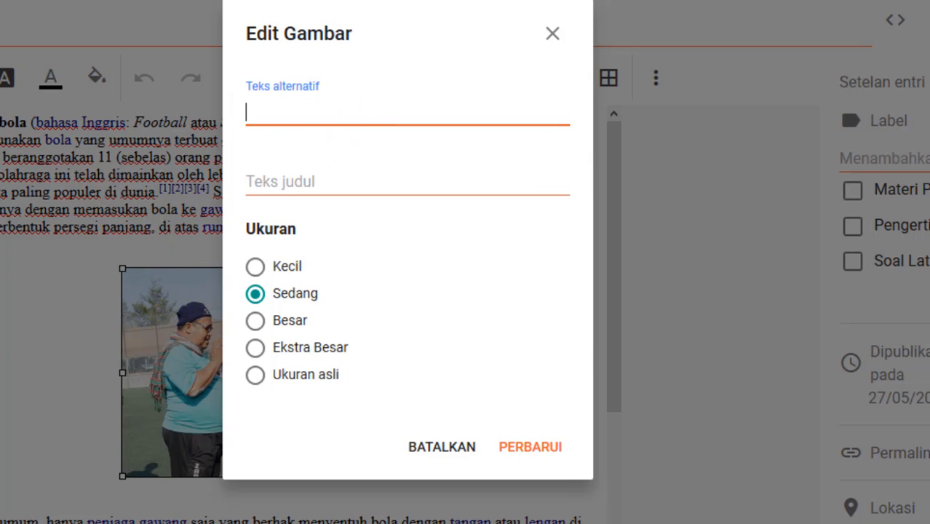
click(324, 119)
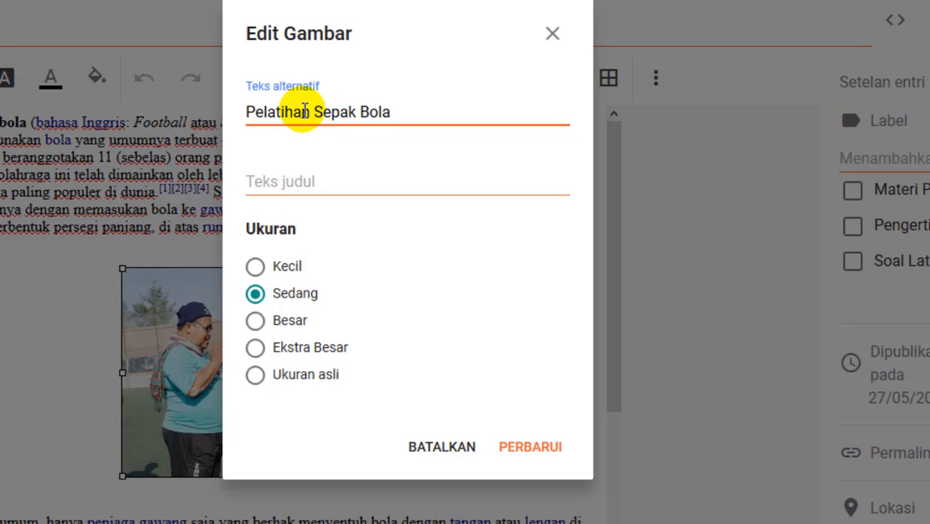
Step: Set the photo's title text to "Pembelajaran Sepak Bola" and apply the updated image properties
click(313, 188)
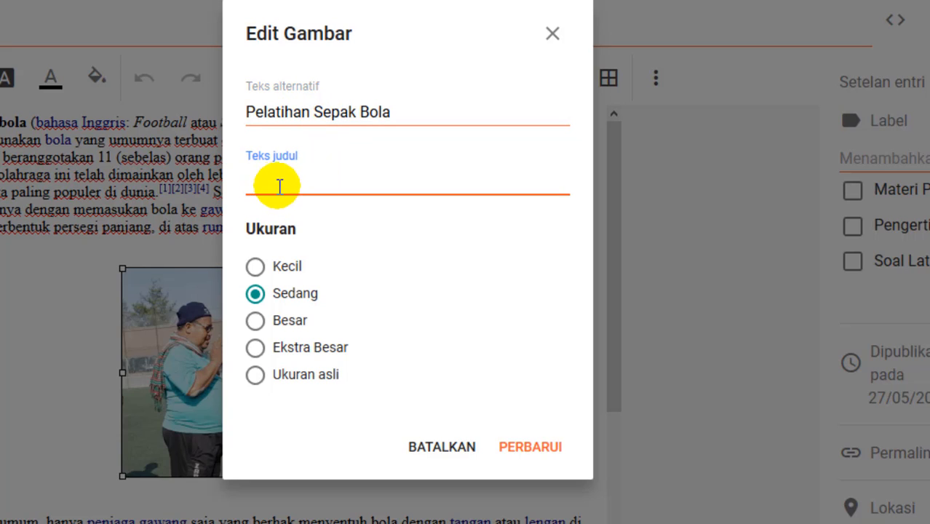
text(Pe)
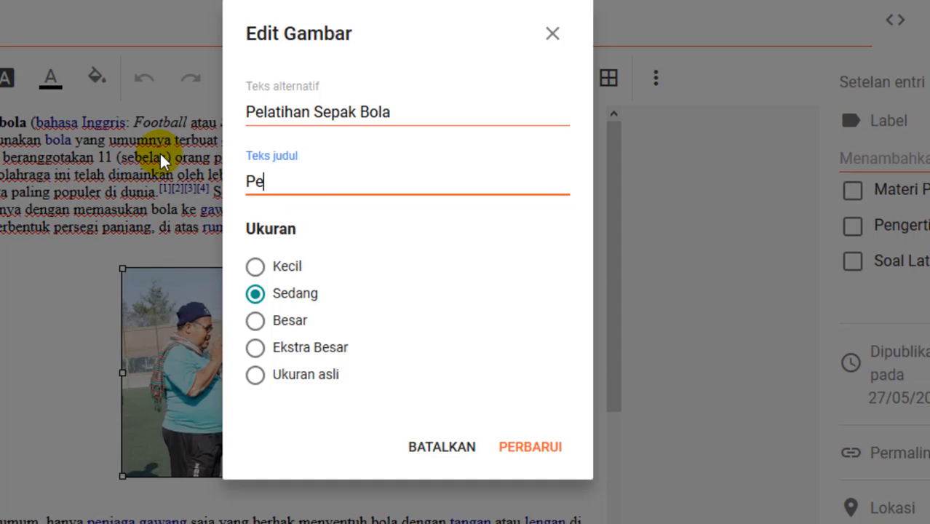
text(mbelajaran Sepak Bola)
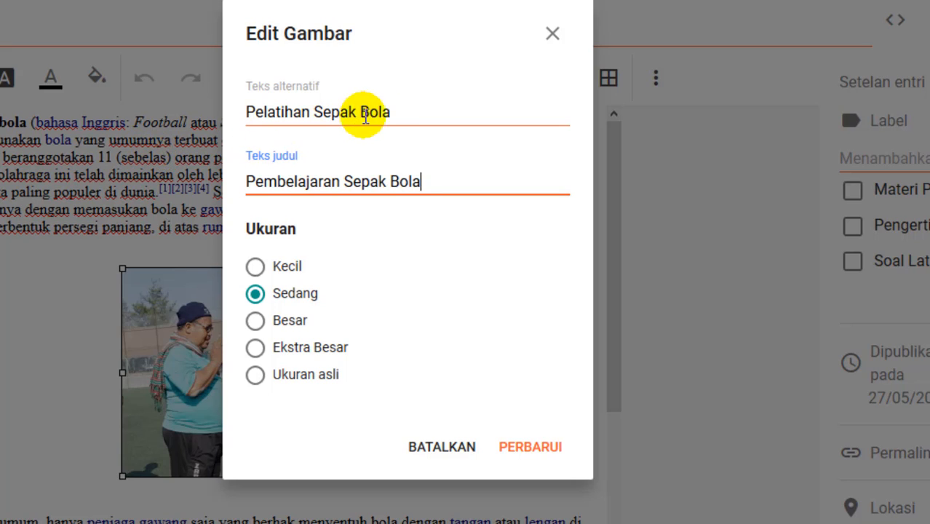
drag(404, 111, 246, 111)
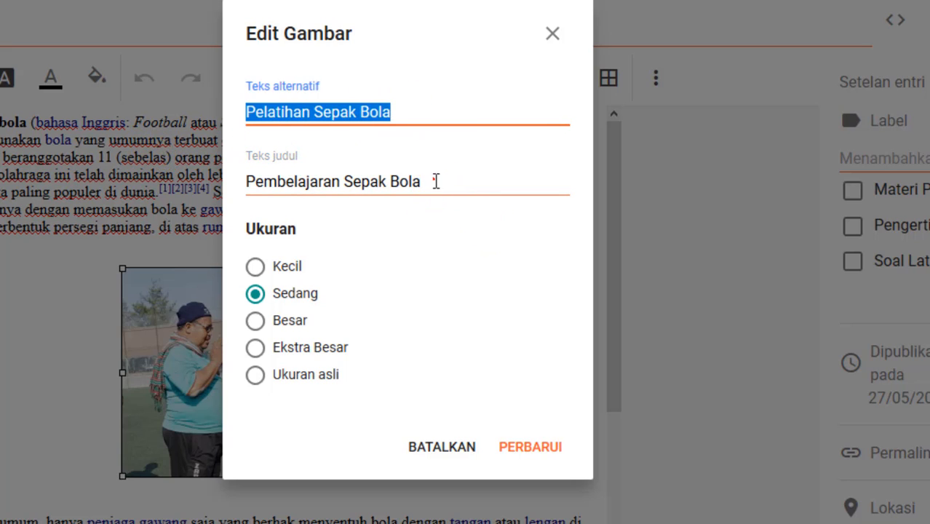
drag(434, 181, 251, 180)
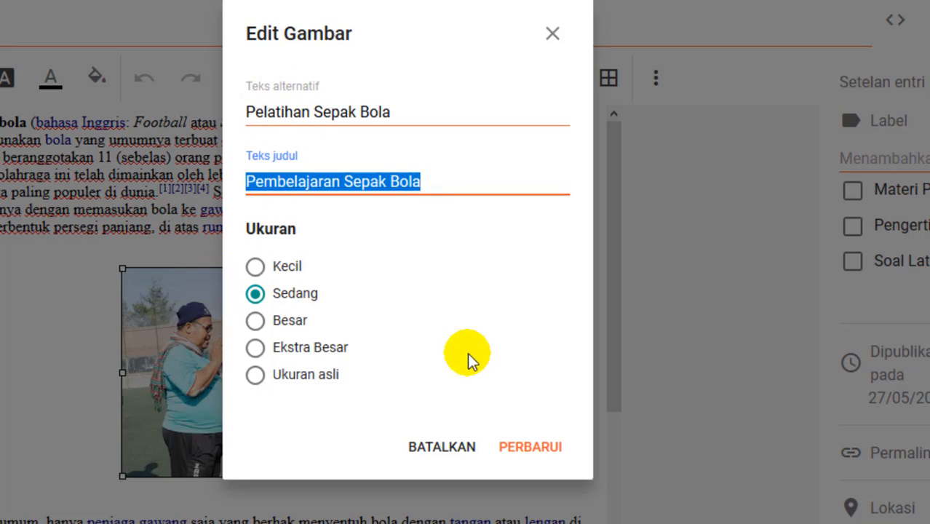
click(529, 455)
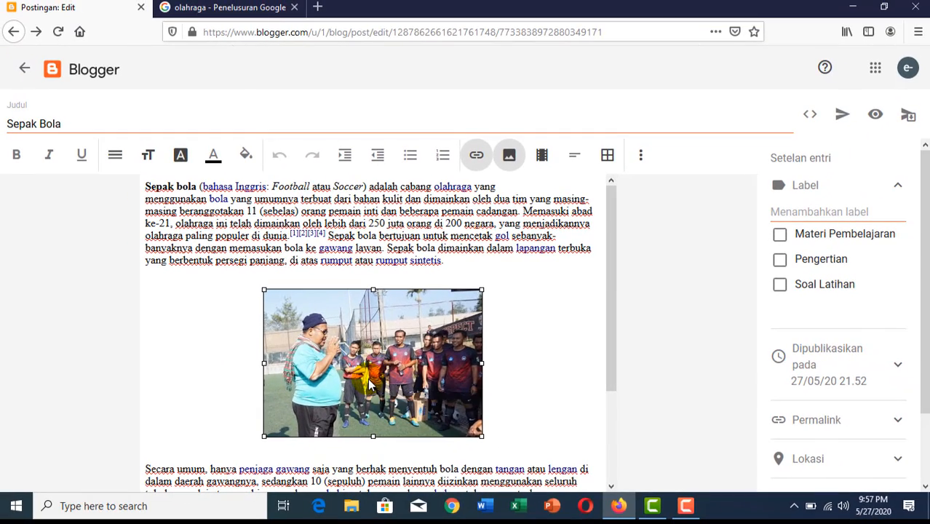
click(329, 411)
click(345, 308)
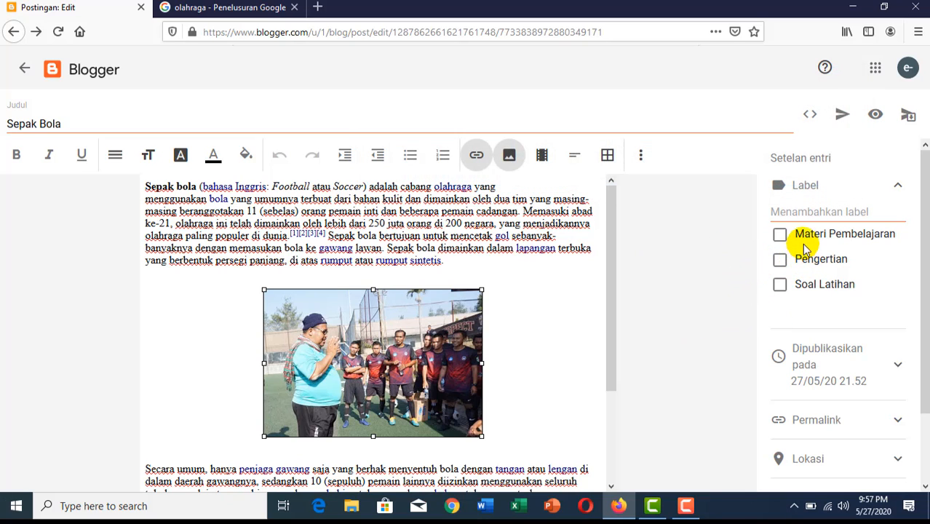
Step: Set the post's search description to "Olahraga yang dimainkan oleh 11 pemain dan sangat menarik"
scroll(797, 269, down, 2)
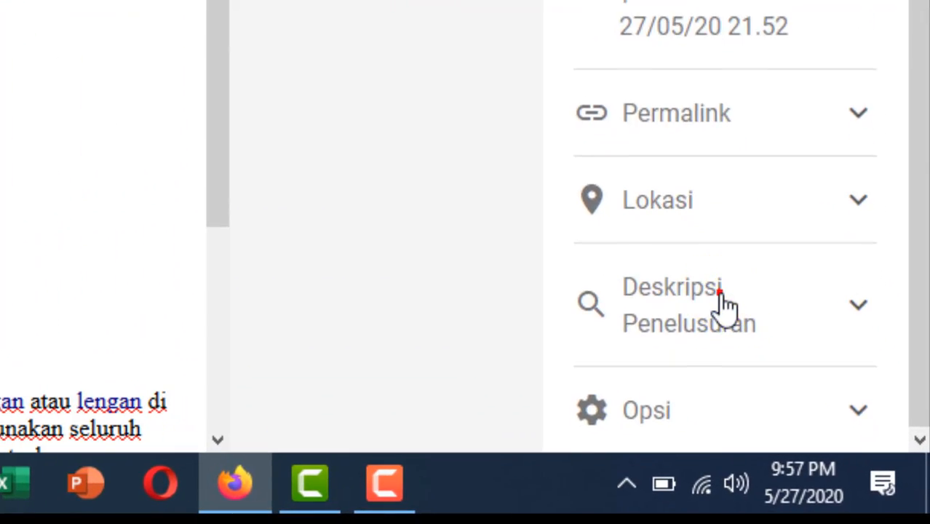
click(762, 348)
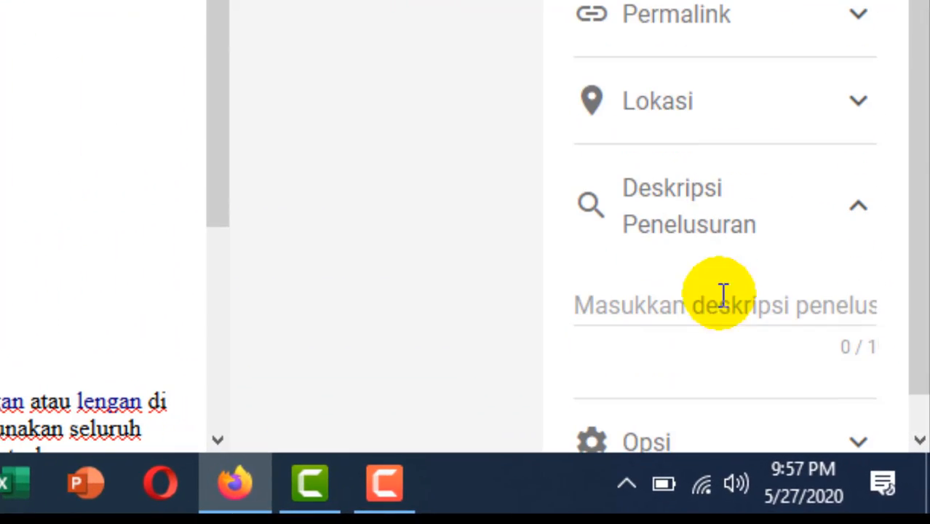
click(637, 314)
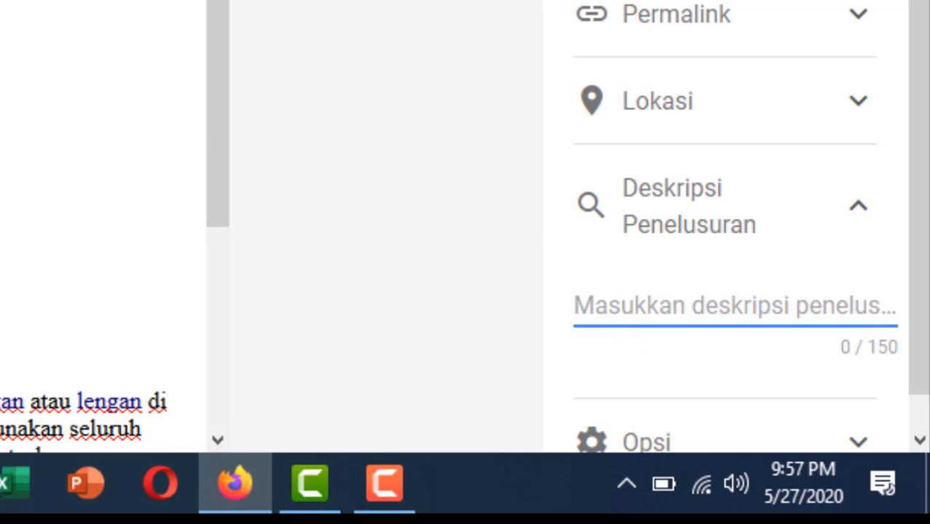
click(670, 304)
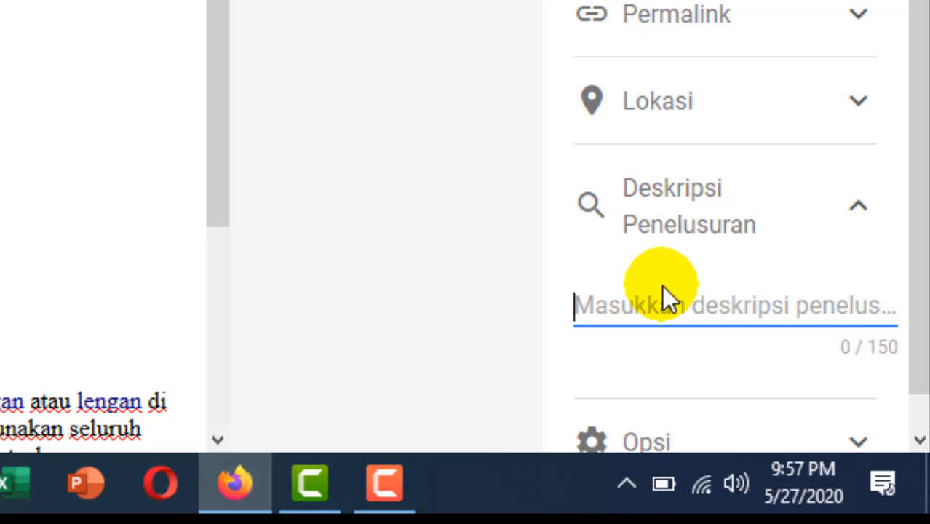
text(Olahrag)
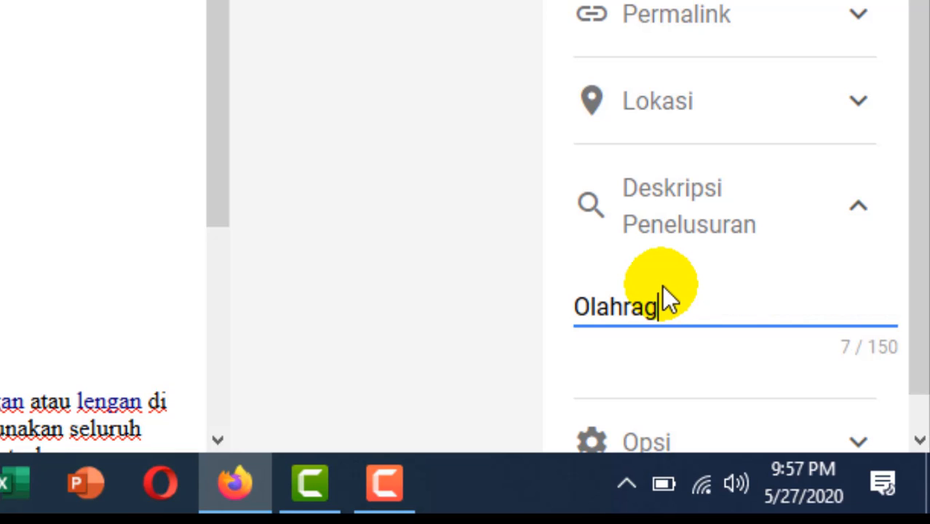
text(a yang )
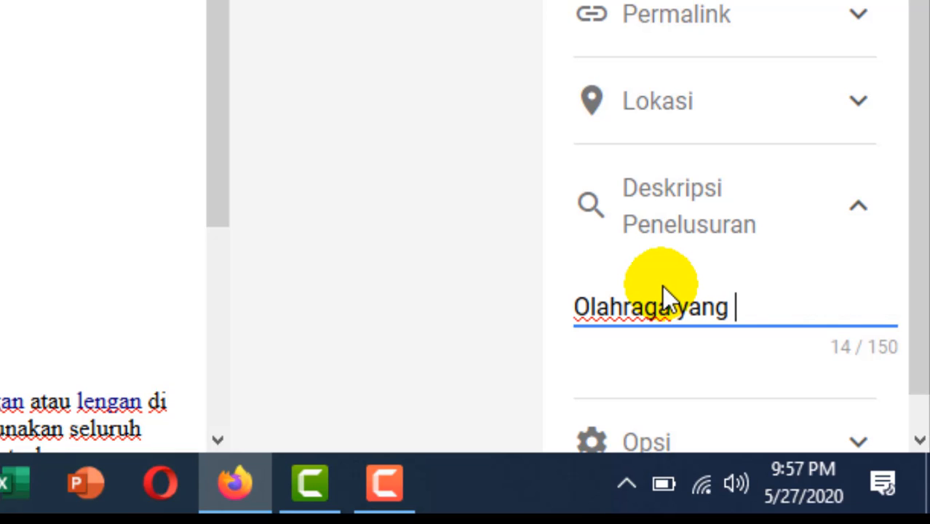
text(dim)
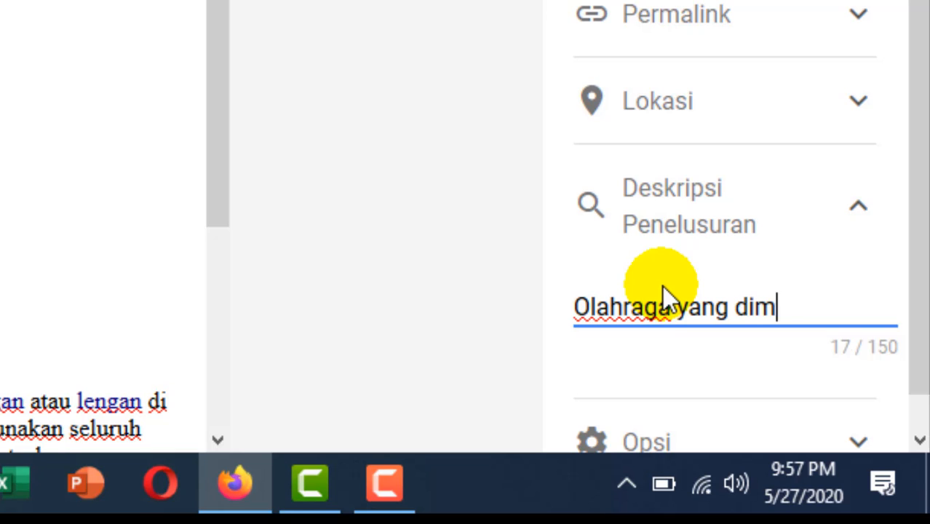
text(ainkan oleh 1)
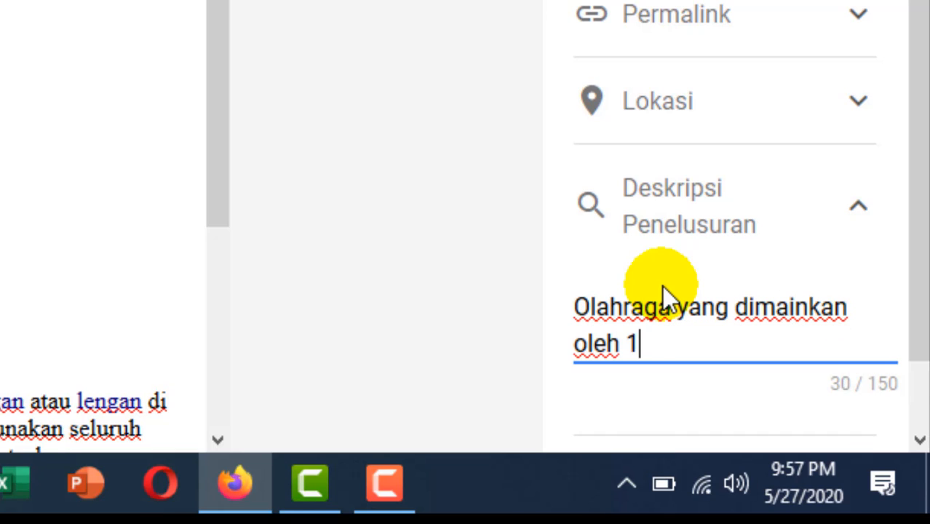
text(1 pemain dan sanga)
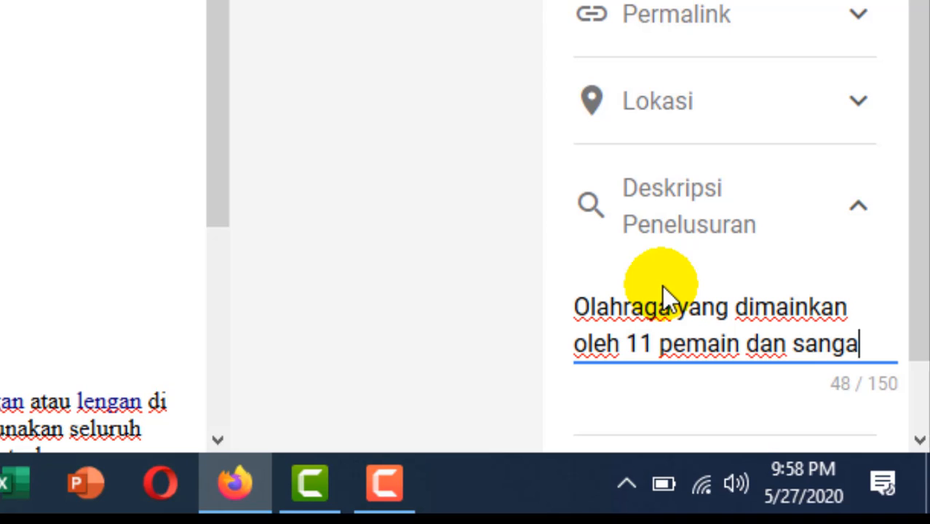
text(t me)
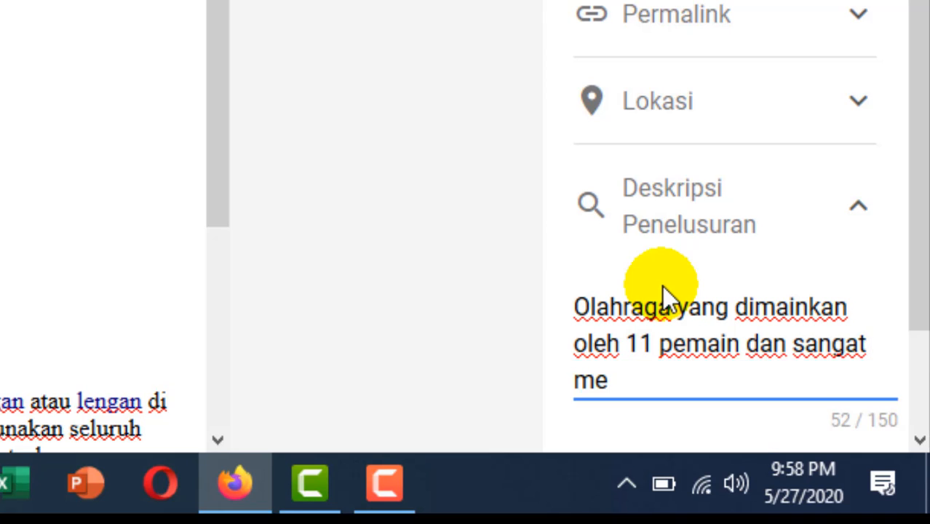
text(narik)
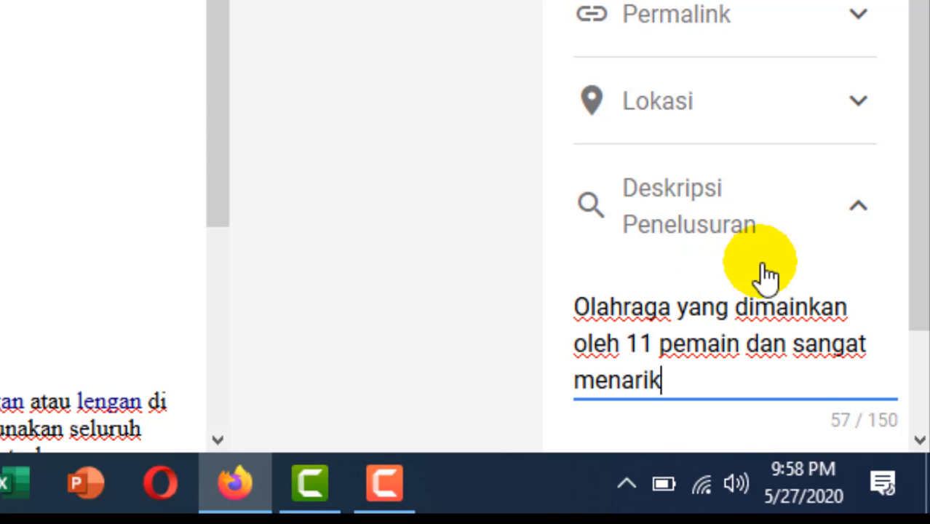
Step: Expand the post's permalink setting and examine the full web address assigned to the published post
scroll(803, 263, down, 2)
click(501, 143)
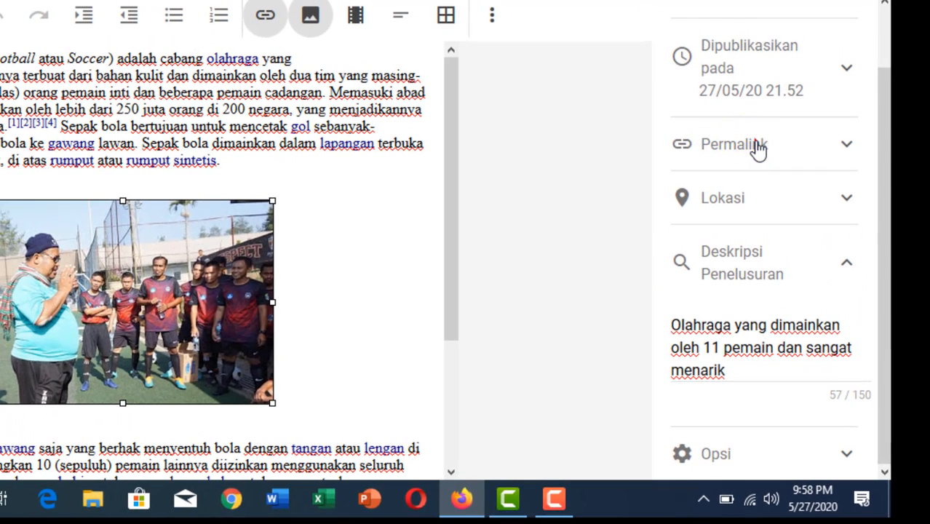
click(808, 142)
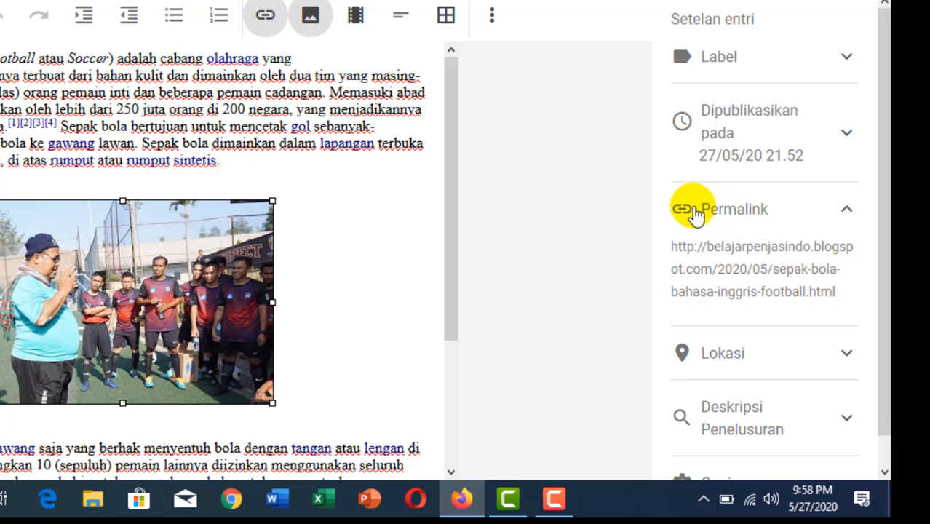
click(728, 206)
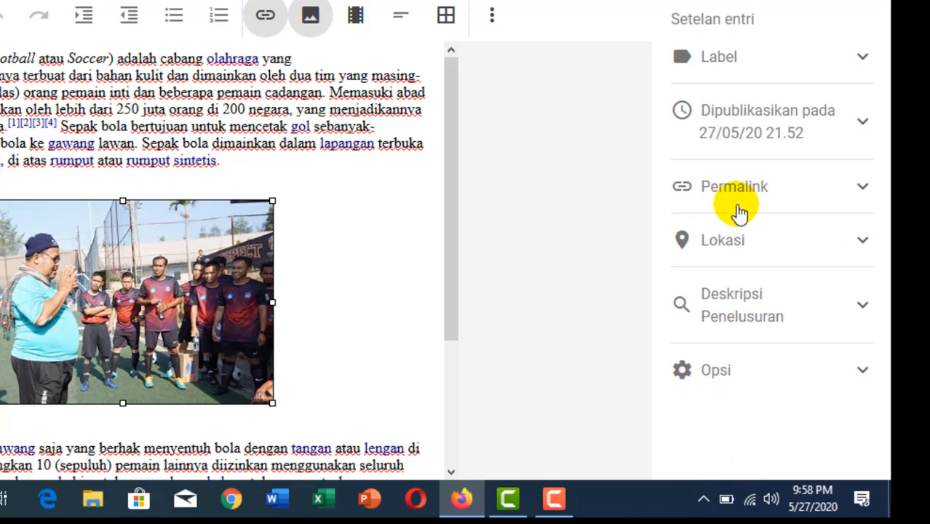
click(846, 212)
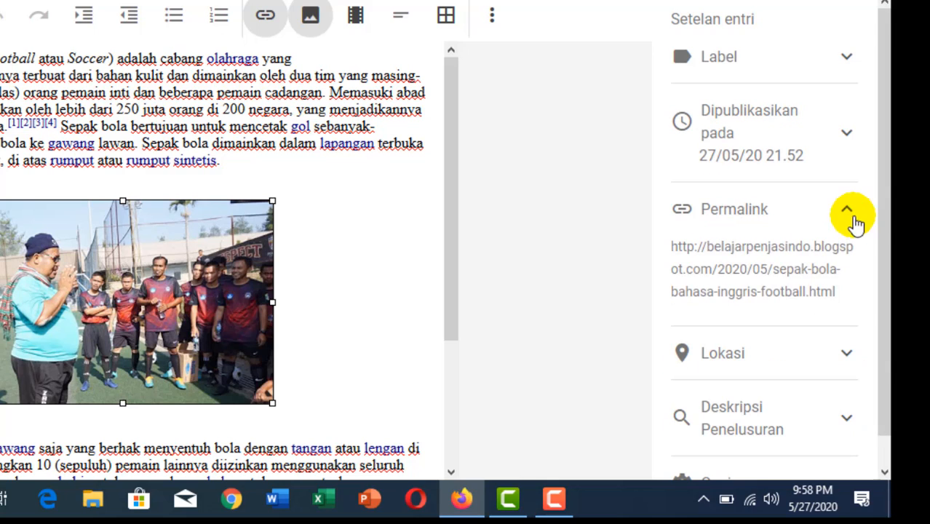
click(810, 267)
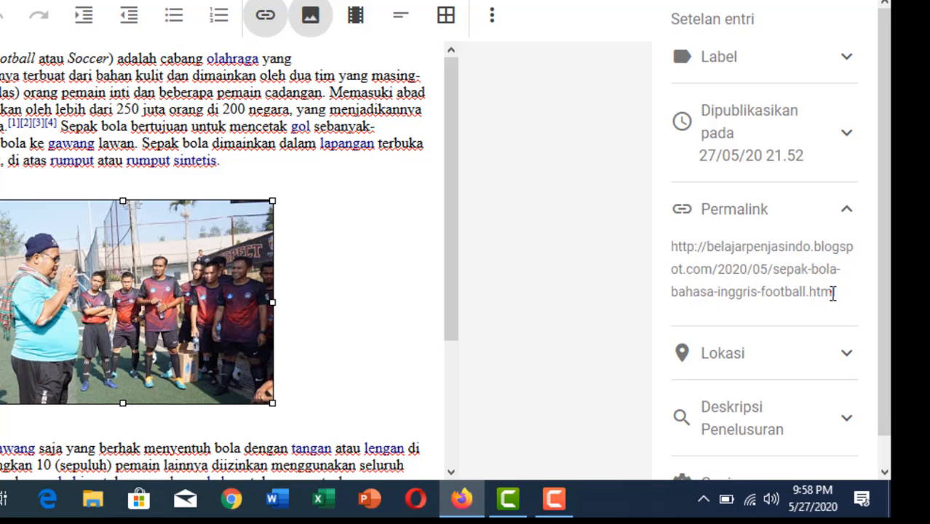
drag(833, 293, 707, 246)
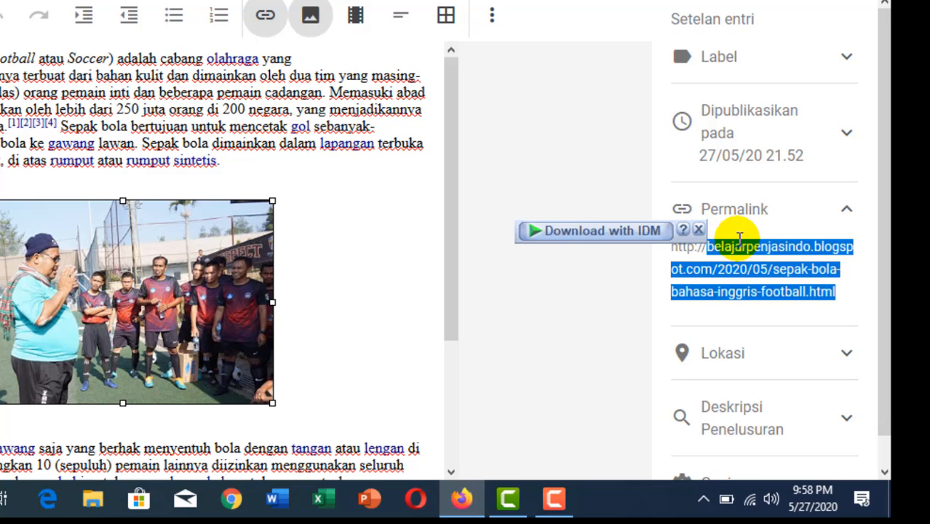
click(723, 247)
drag(674, 247, 677, 271)
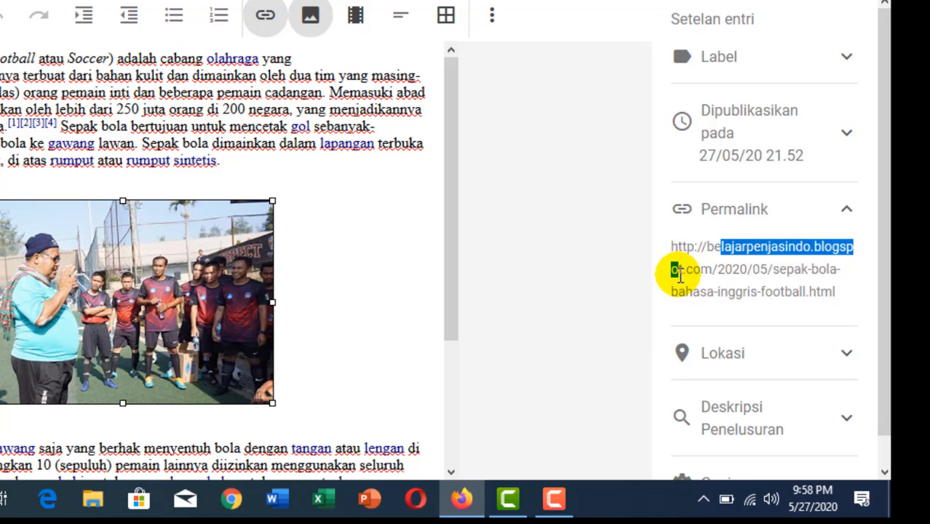
click(682, 247)
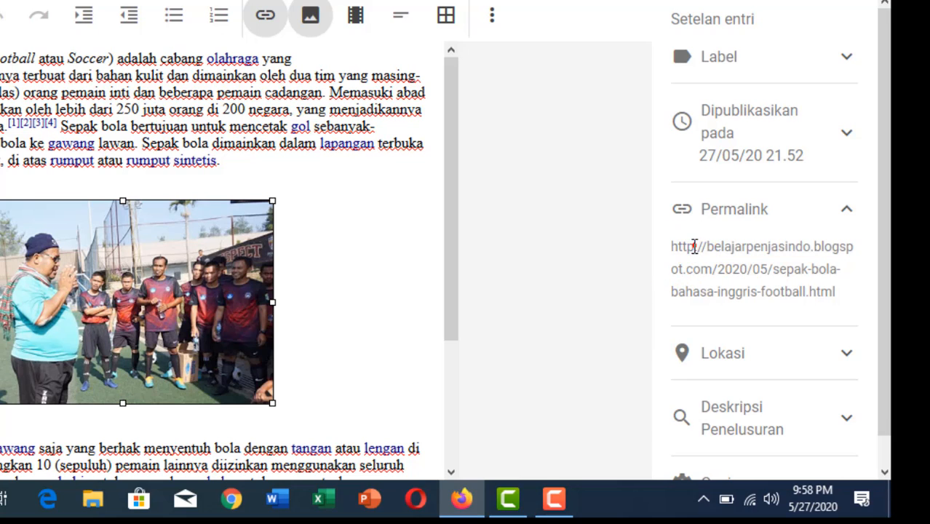
scroll(700, 265, down, 1)
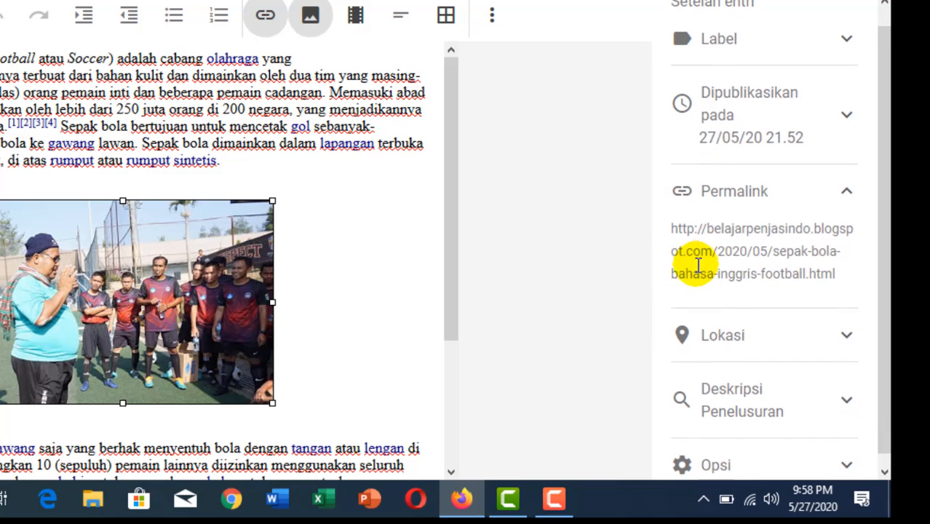
scroll(701, 262, up, 1)
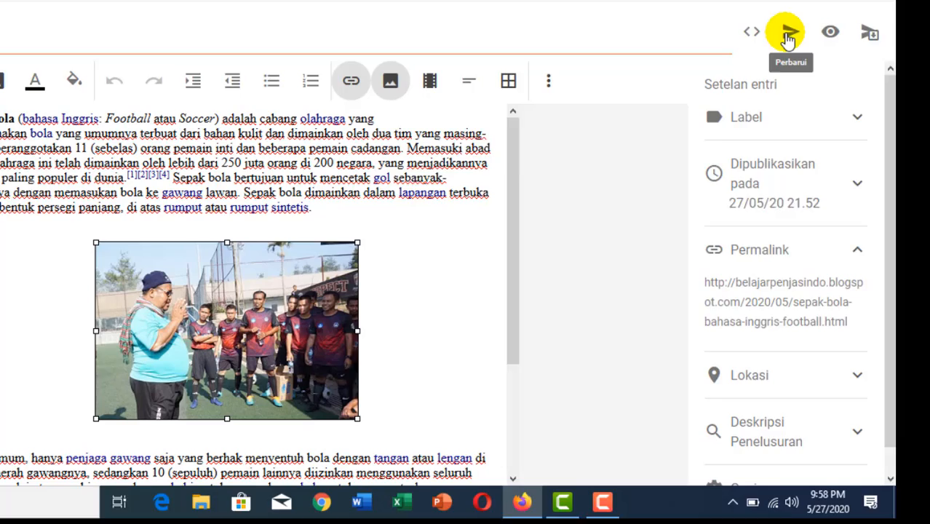
Step: Update the published "Sepak Bola" post with its changes and return to the blog's posts list
click(789, 41)
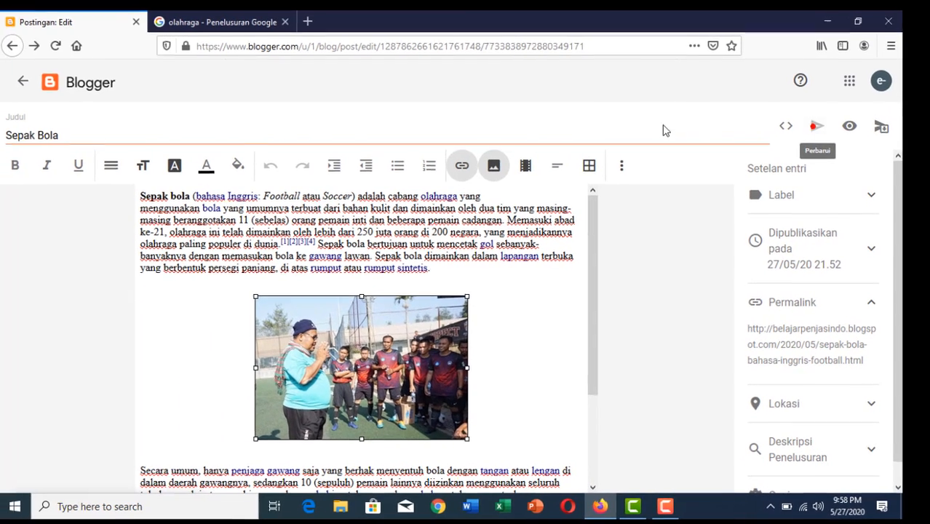
click(24, 82)
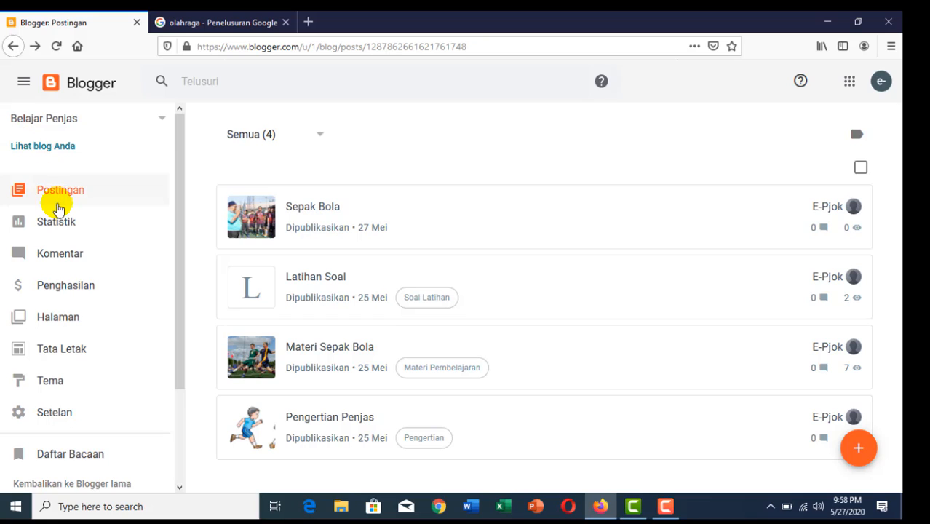
click(63, 194)
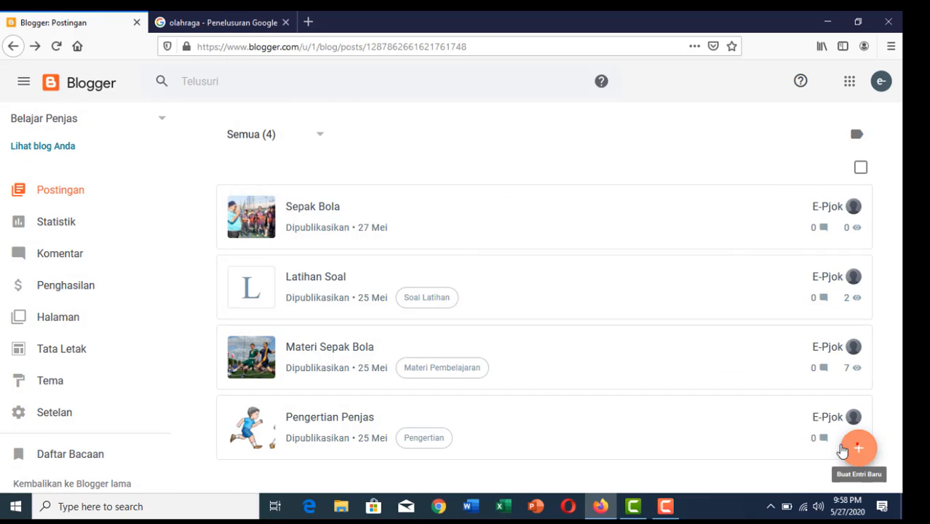
Step: Create a new post titled "Materi Bola Voli" with the body text "permainan bola voli adalah salah satu olahraa yang digemari siswa." followed by "Dst."
click(857, 446)
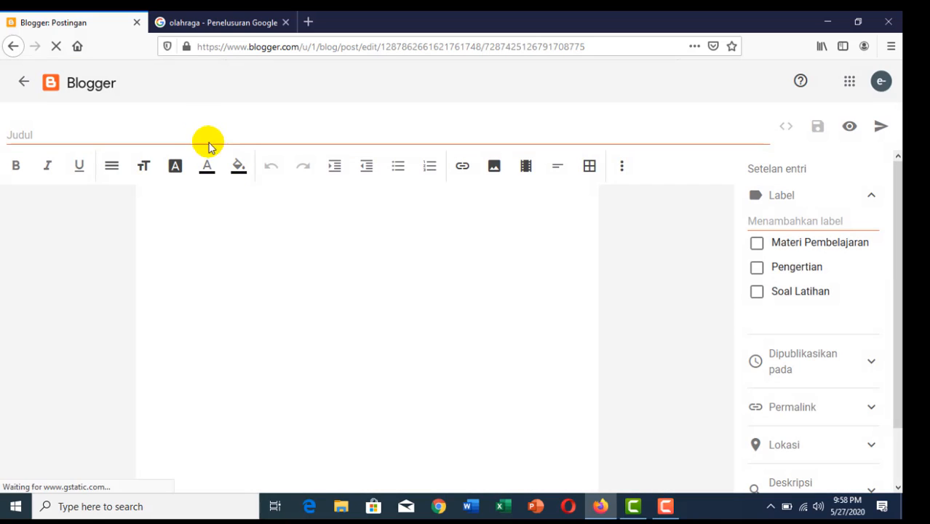
click(201, 133)
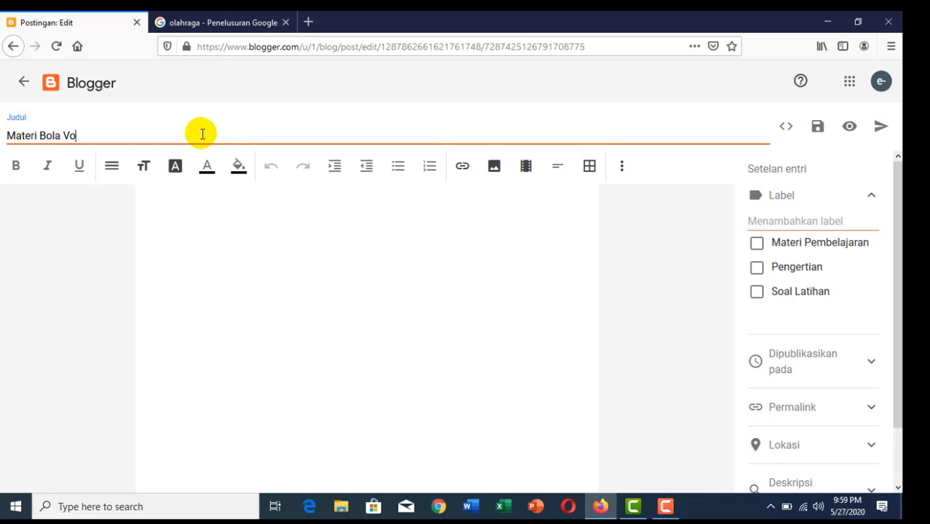
click(203, 229)
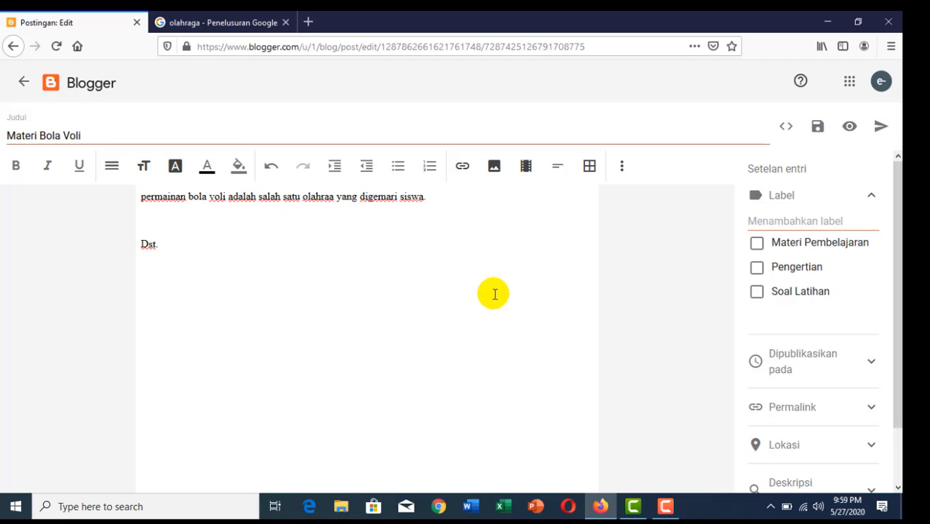
scroll(772, 353, down, 2)
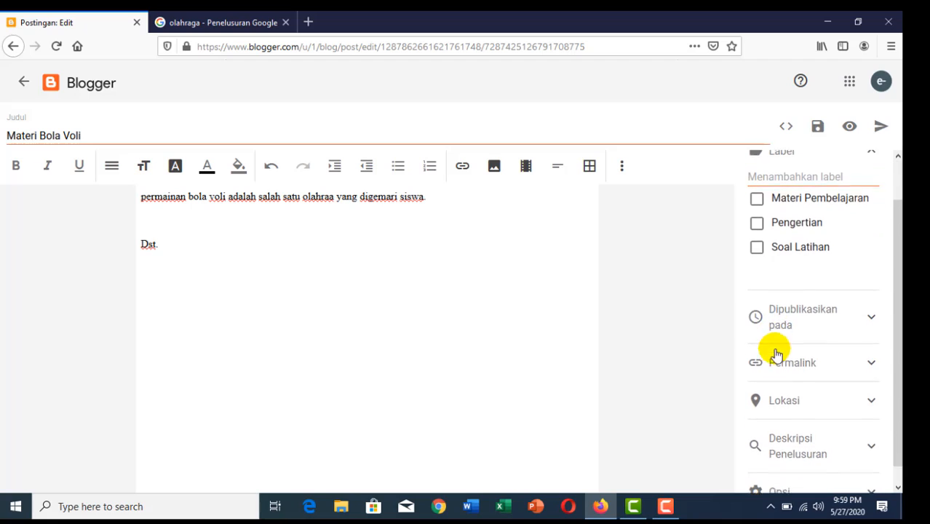
Step: Set the volleyball post's search description to "Pengertian Bola voli"
click(813, 435)
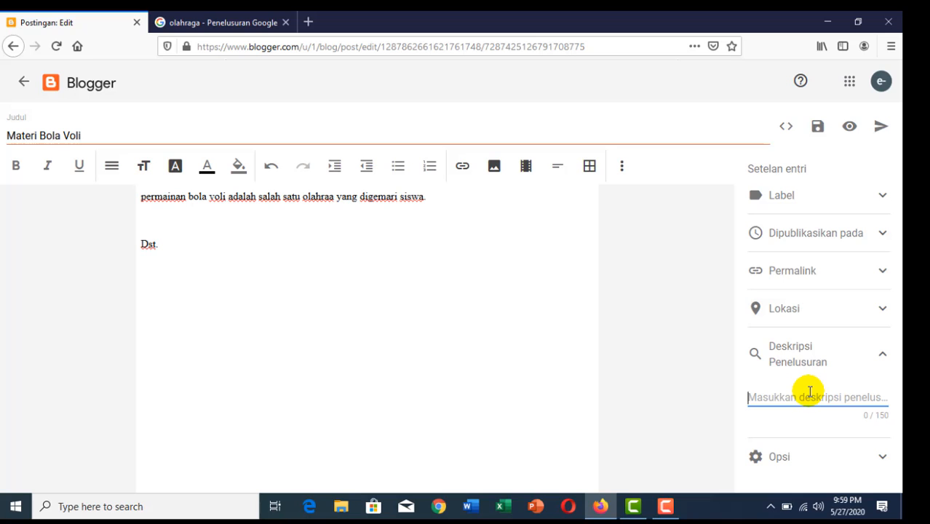
text(Pengertian Bola voli)
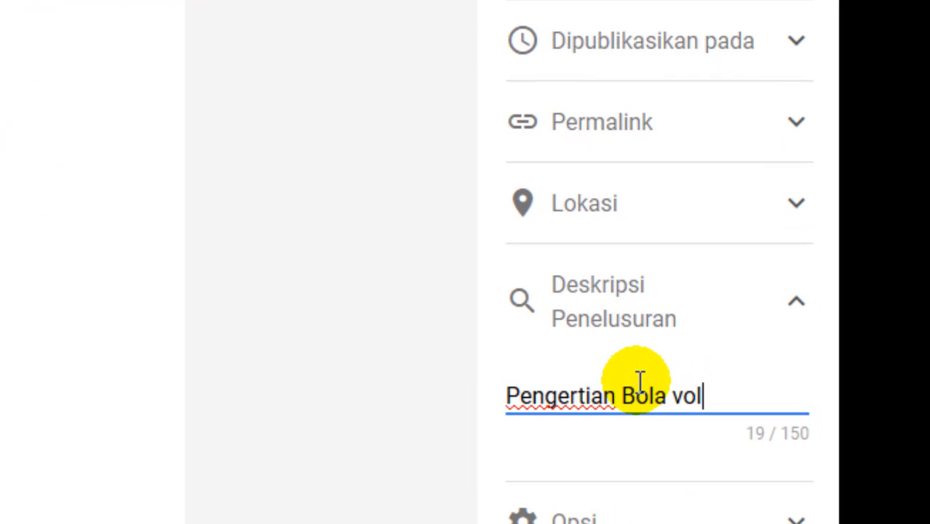
click(346, 335)
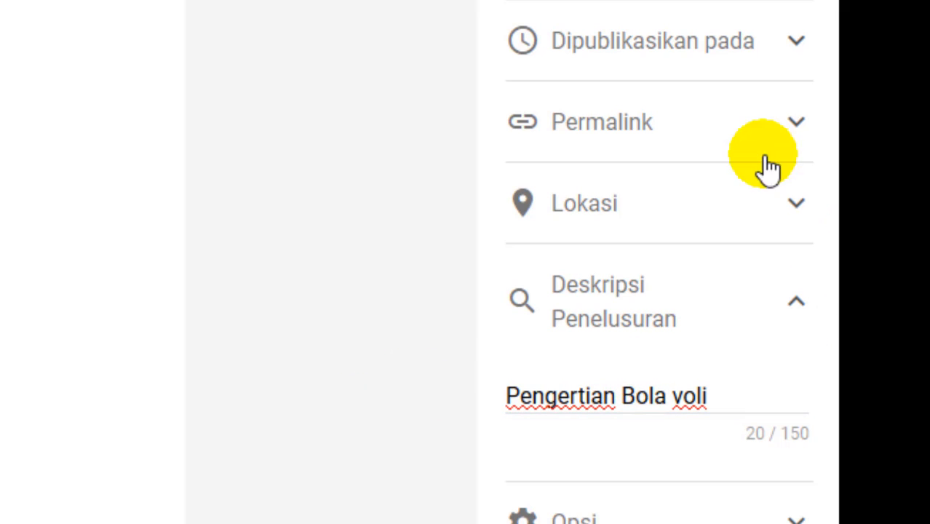
Step: Give the volleyball post the custom permalink "materi-bola-voli" instead of the automatic one
click(702, 142)
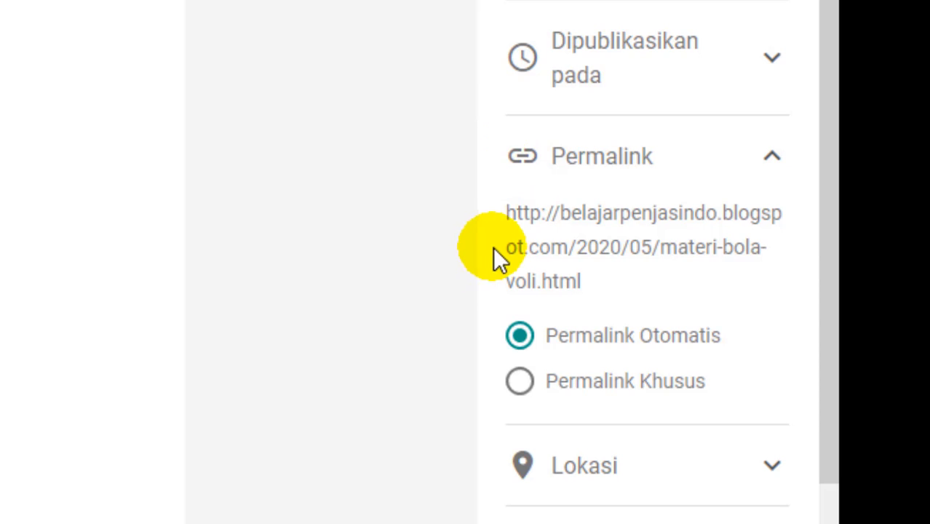
click(520, 381)
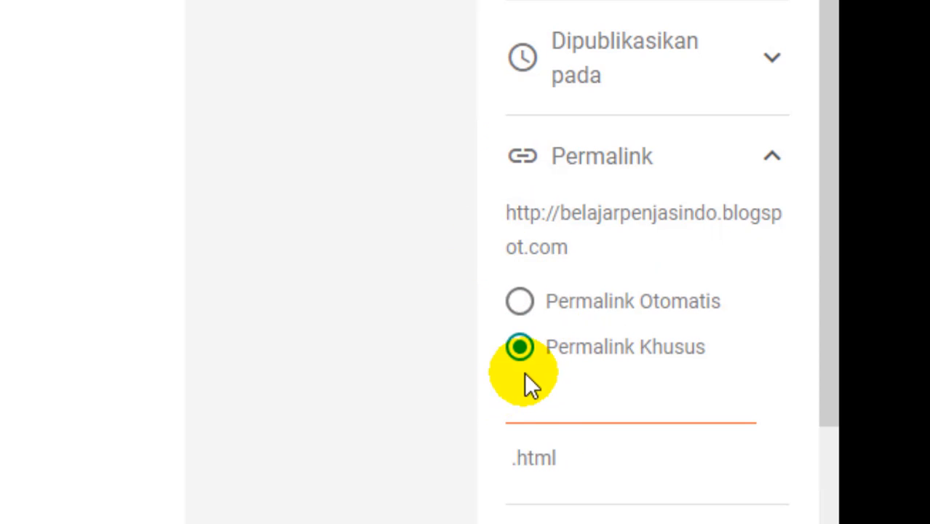
click(550, 414)
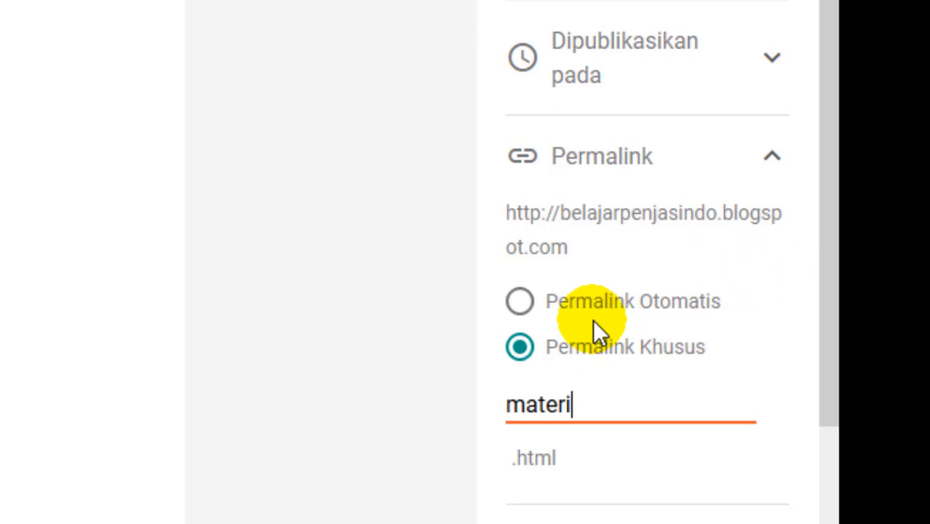
text(-bloa-)
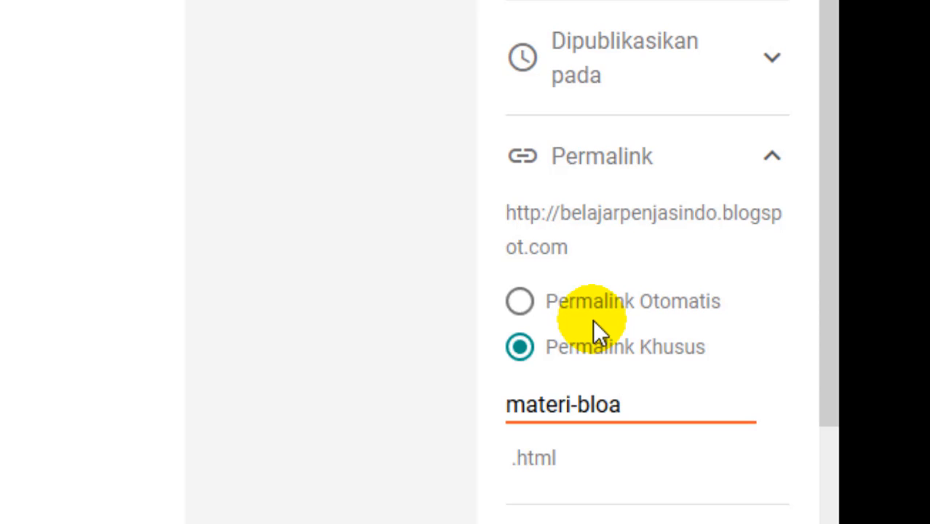
key(BackSpace)
key(BackSpace)
key(BackSpace)
key(BackSpace)
text(ola-voli)
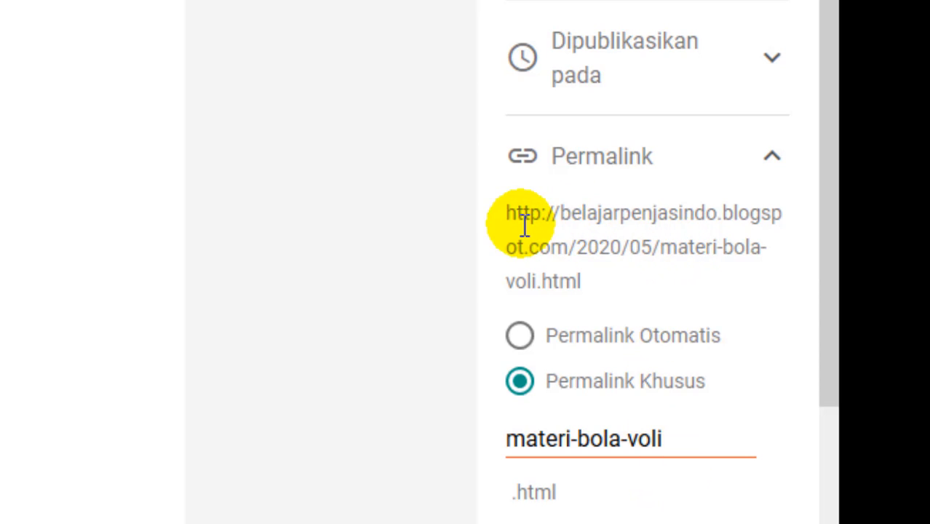
Step: Check the full web address of the "Materi Bola Voli" post and publish it to the blog
drag(546, 212, 584, 287)
click(668, 247)
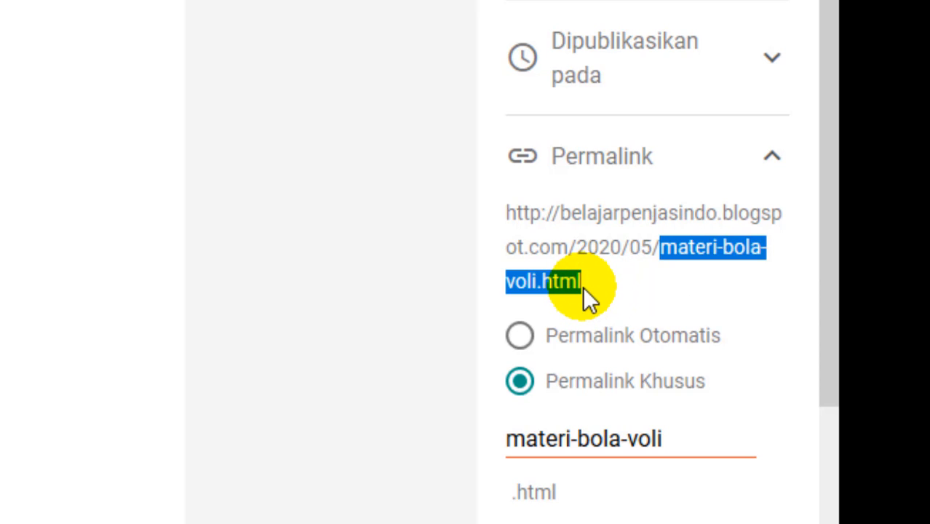
click(363, 359)
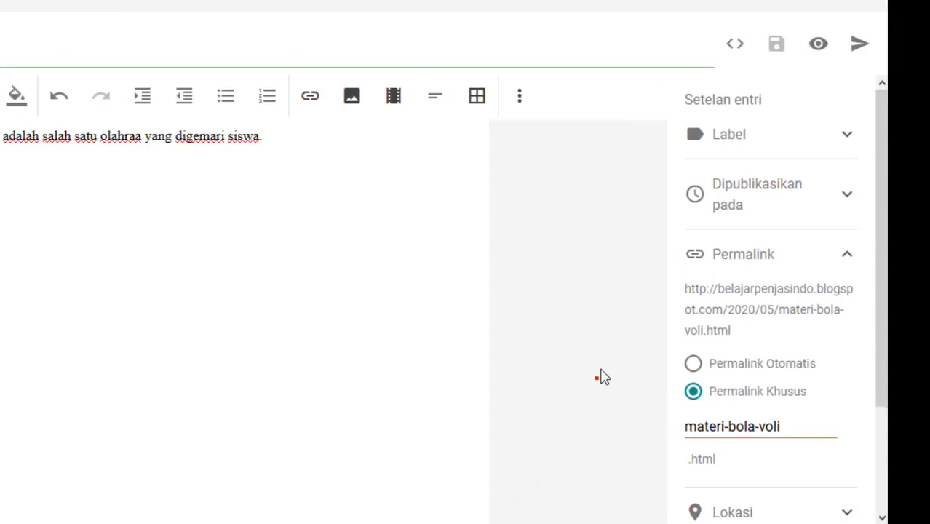
click(858, 43)
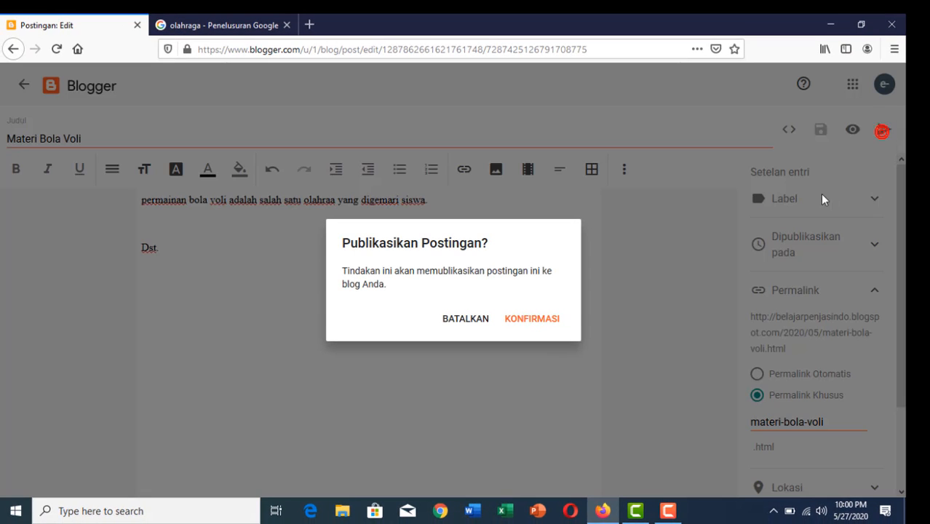
click(535, 318)
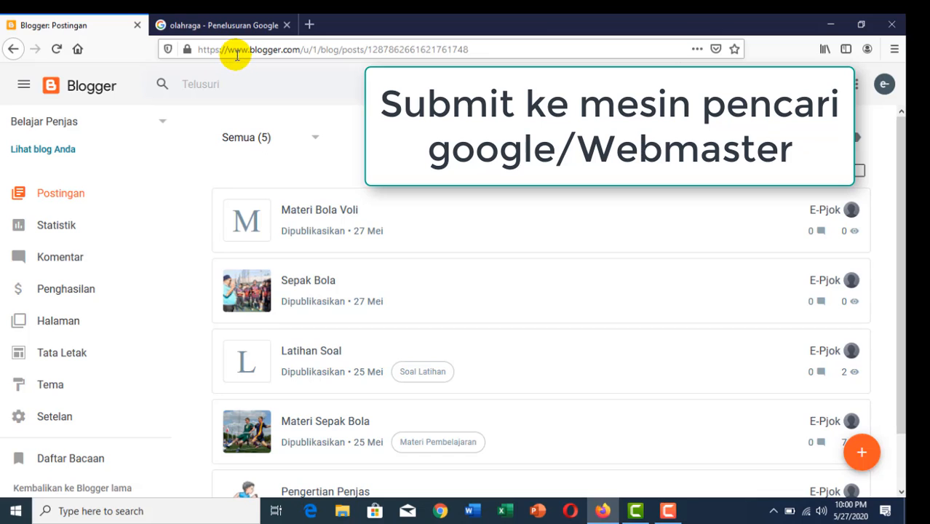
Step: Search Google for "webmaster" and open Search Console through the Google Webmasters result
click(235, 26)
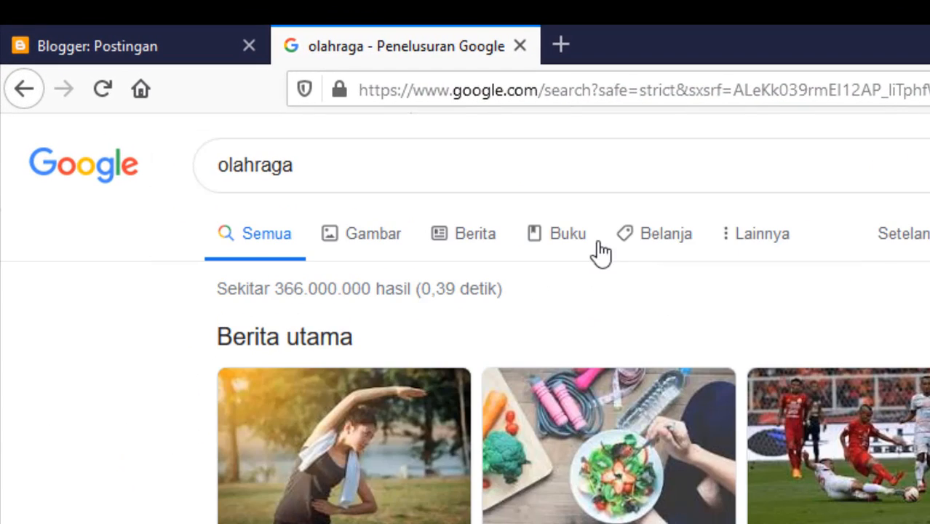
click(458, 173)
text(webmaster)
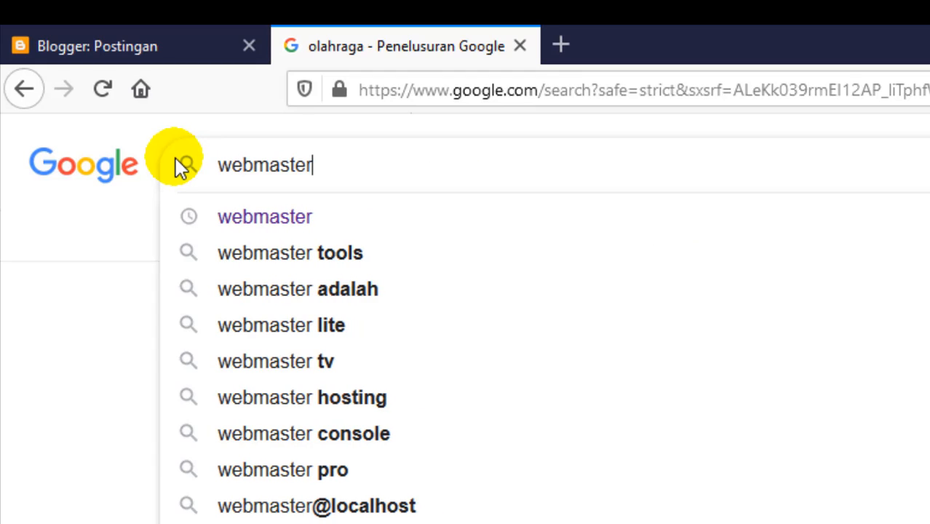
key(Return)
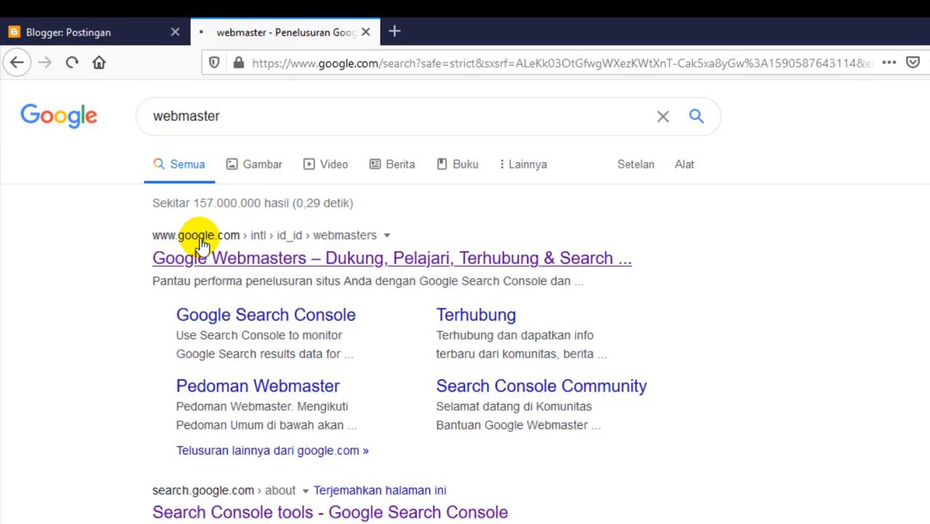
click(202, 245)
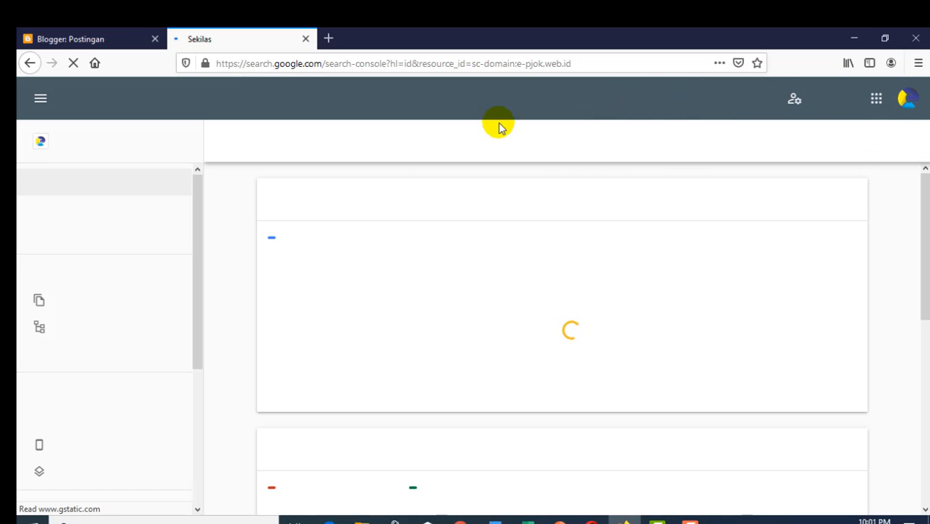
Step: Switch Search Console to the Google account that owns the blog and close the other account's Search Console page
click(906, 106)
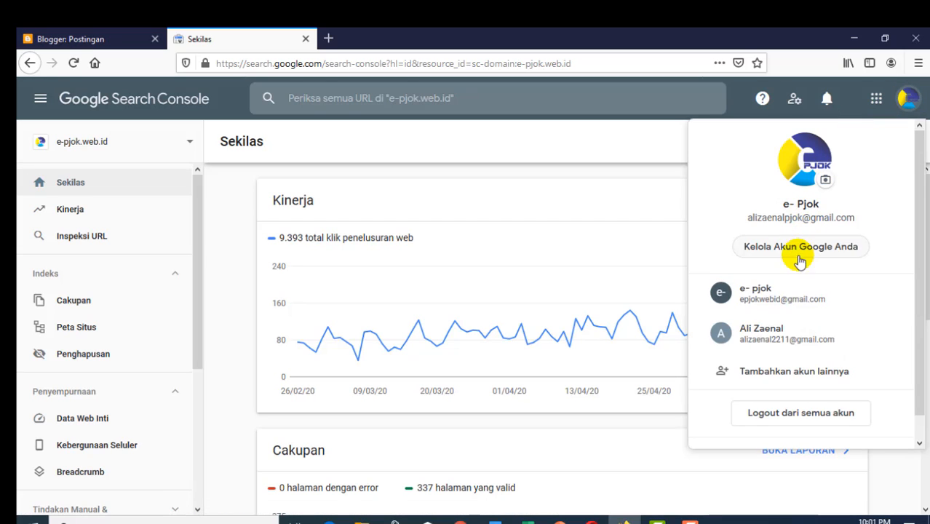
click(756, 297)
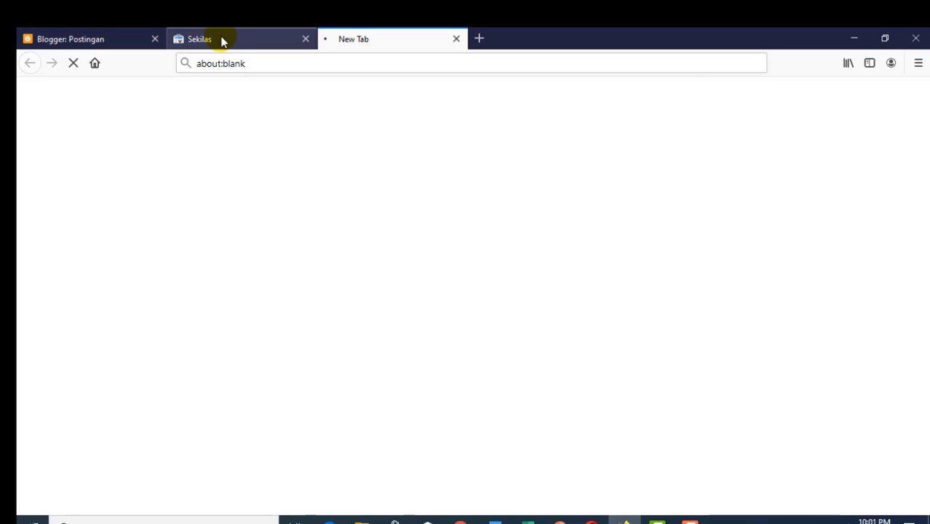
click(86, 39)
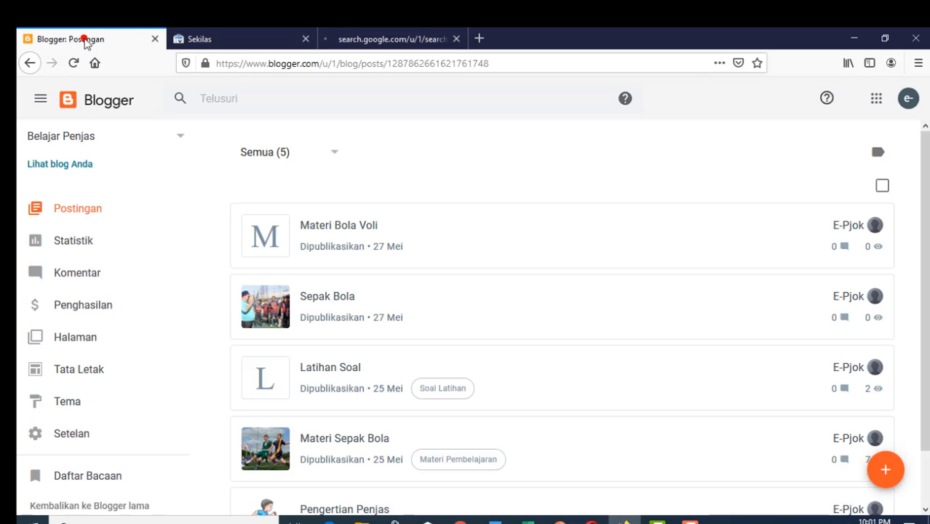
click(335, 39)
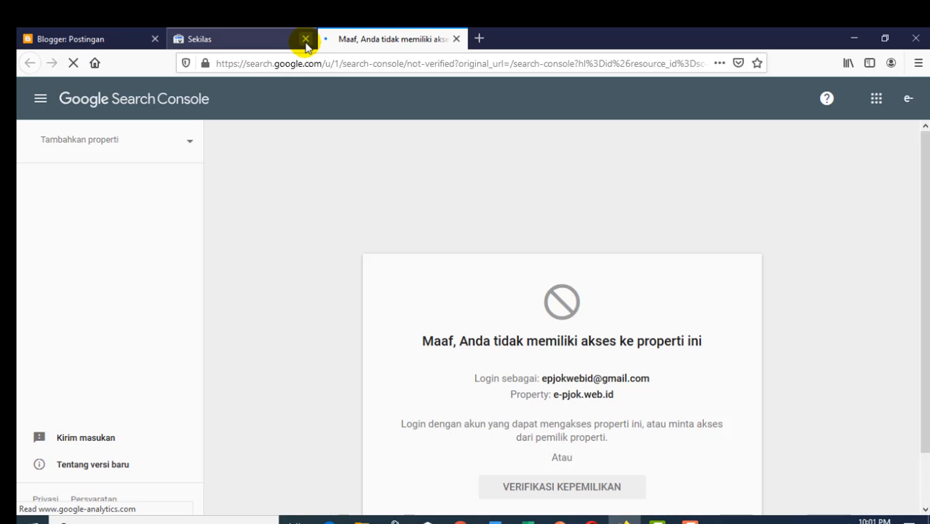
click(306, 38)
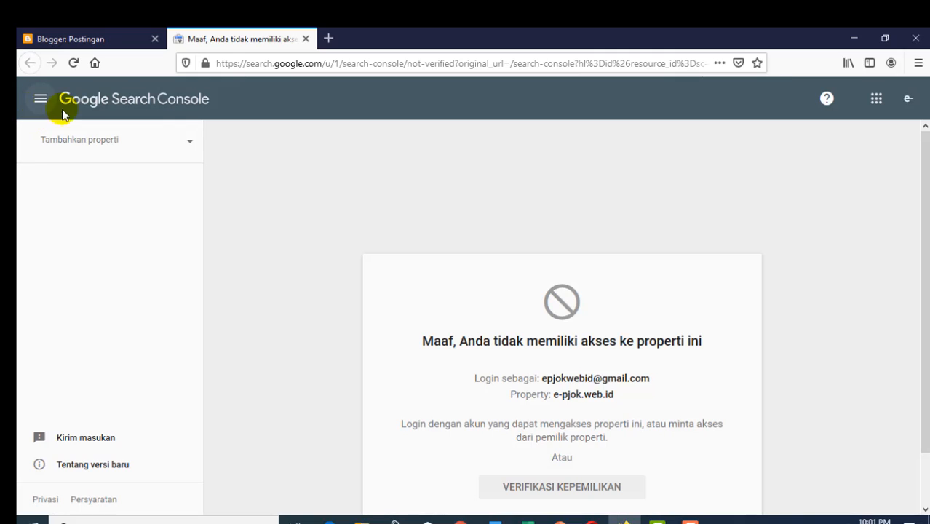
click(189, 143)
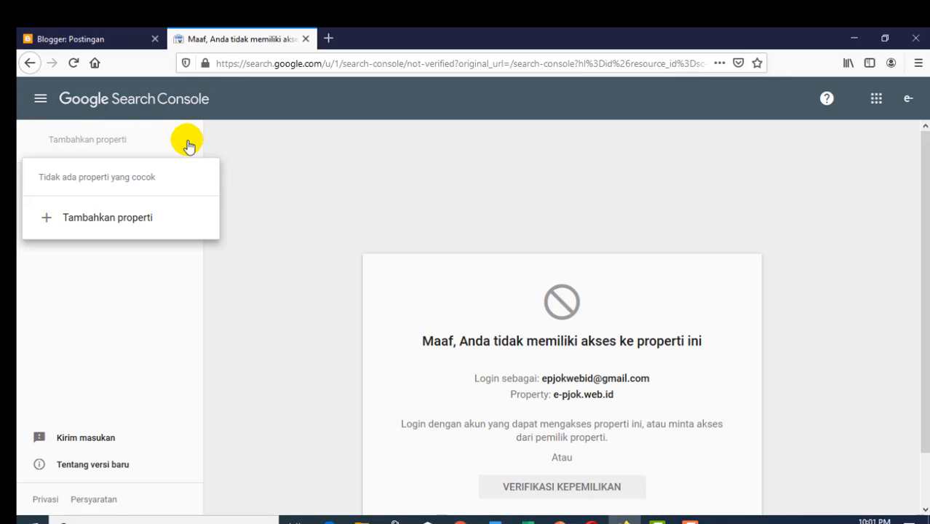
click(264, 151)
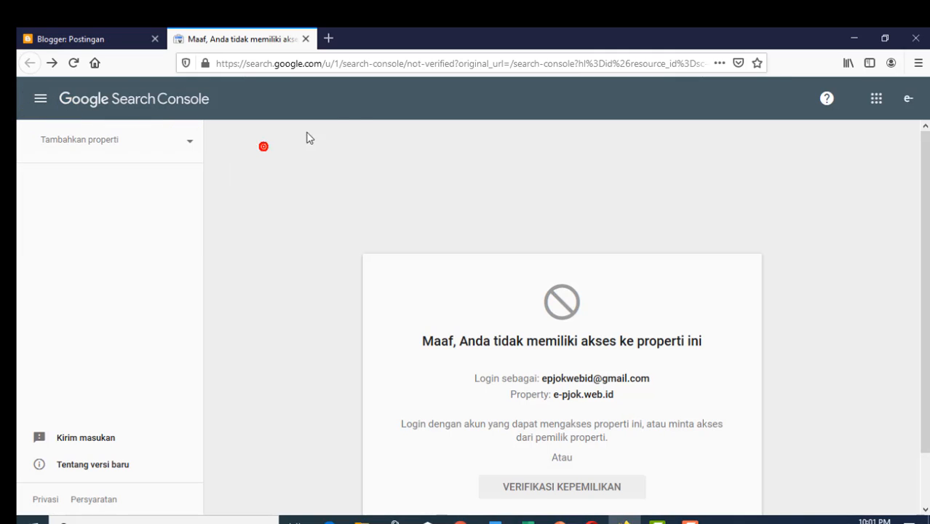
click(466, 64)
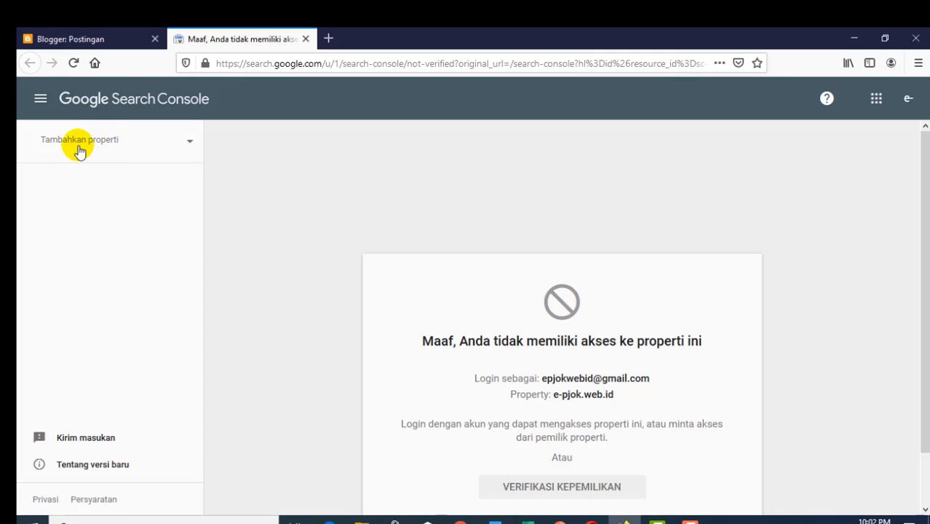
Step: Add "belajarpenjasindo.blogspot.com" to Search Console as a Domain property and open the new property
click(190, 145)
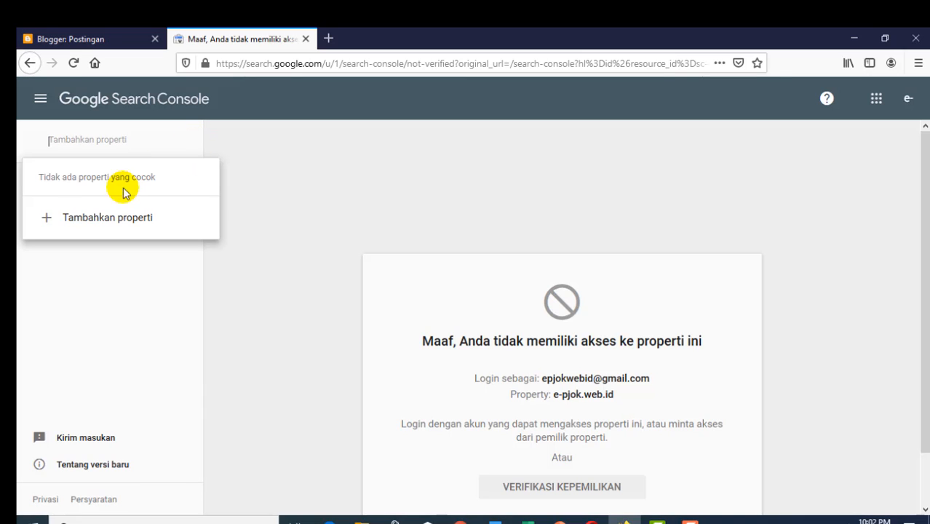
click(87, 219)
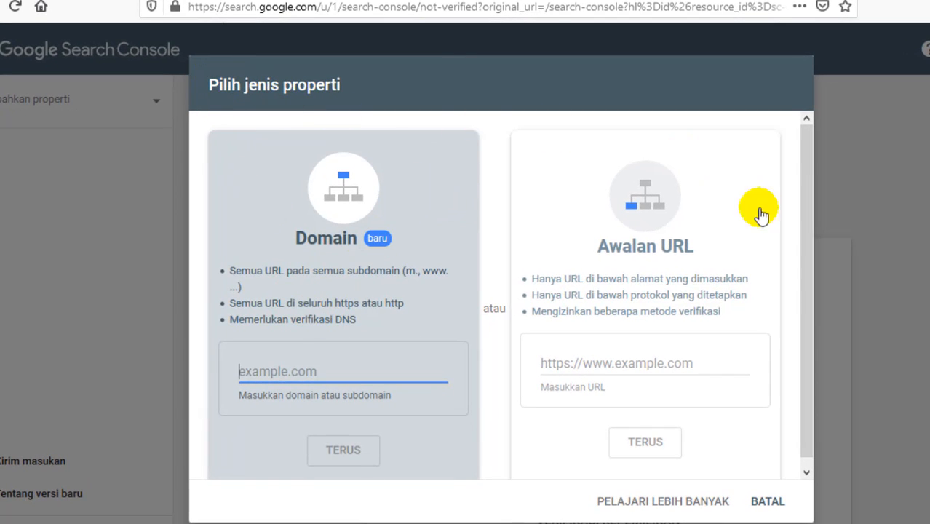
click(270, 372)
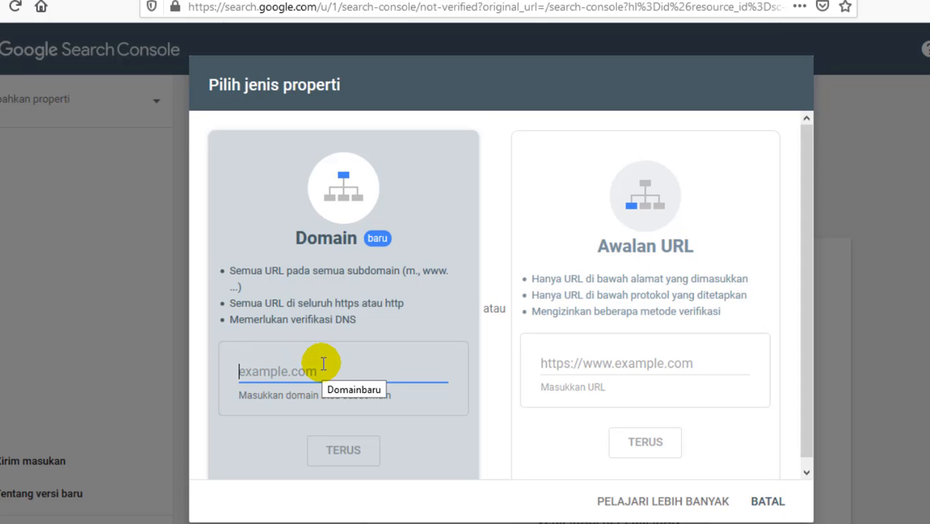
text(belajarpenjasindo.blogspot.com)
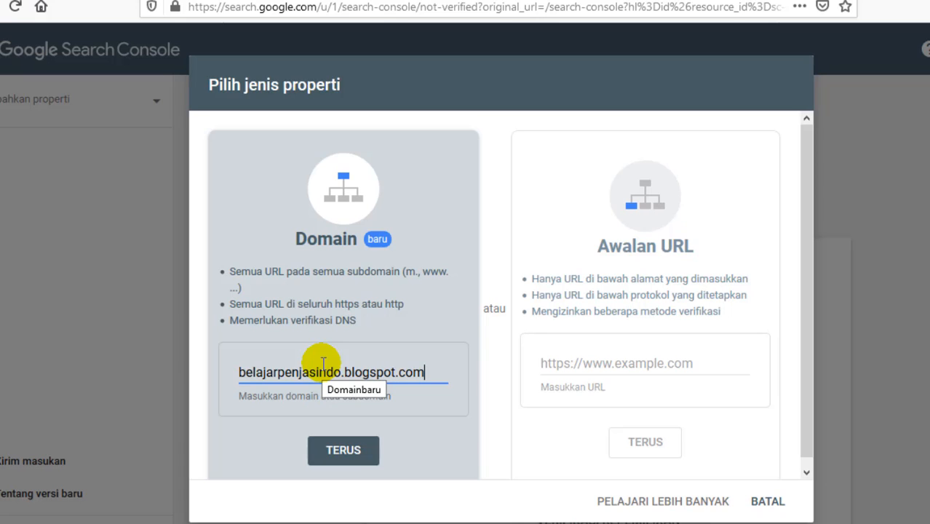
click(345, 452)
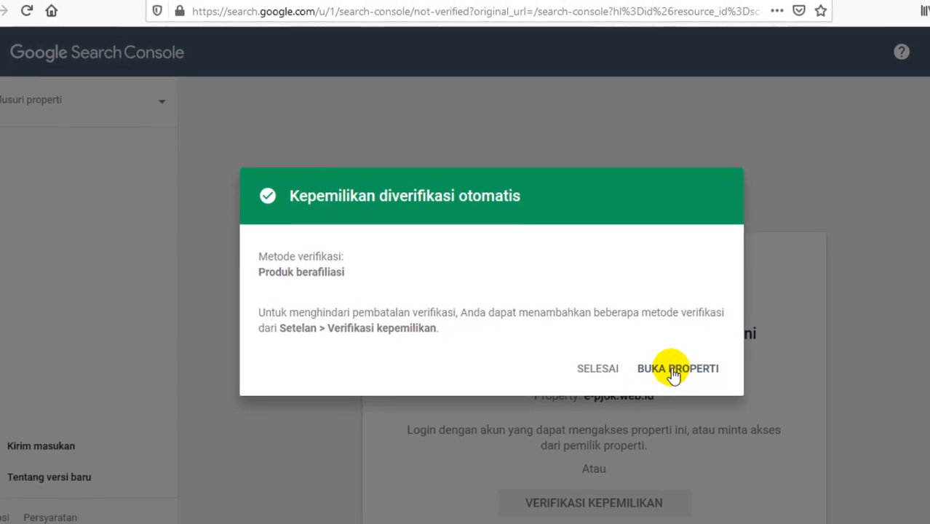
click(692, 384)
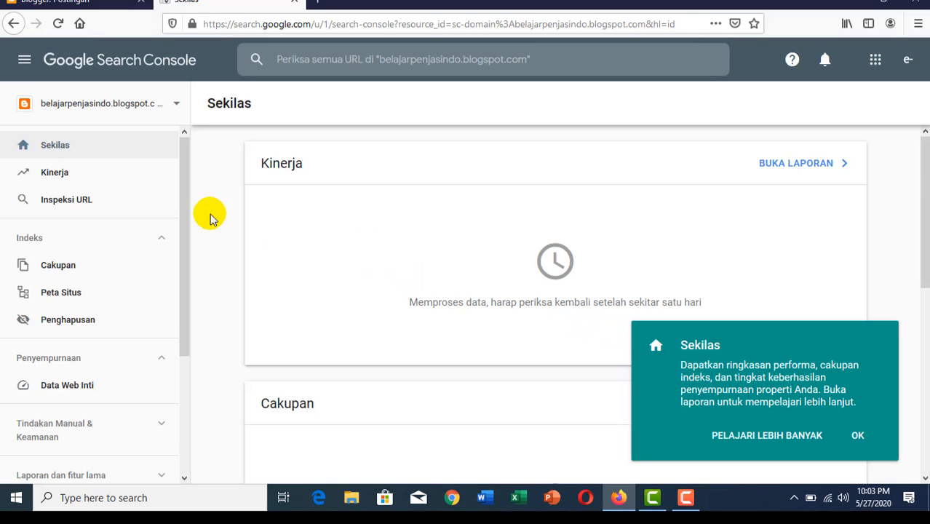
Step: Review the Search Console property list and keep the belajarpenjasindo.blogspot.com domain property selected
click(176, 106)
click(88, 138)
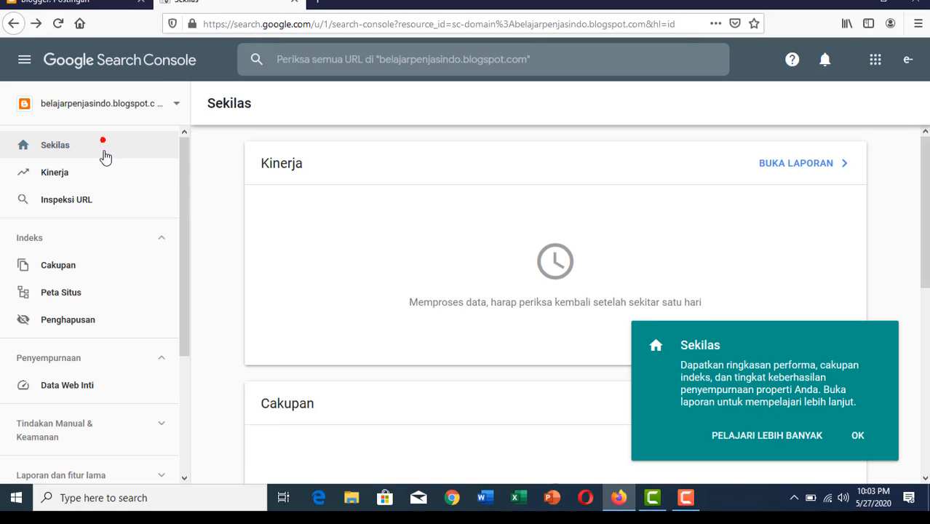
click(177, 110)
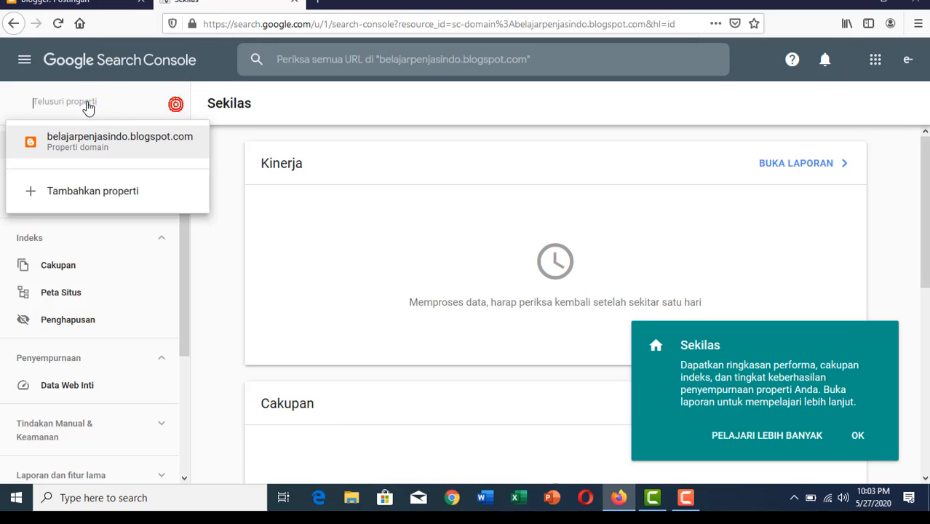
click(84, 146)
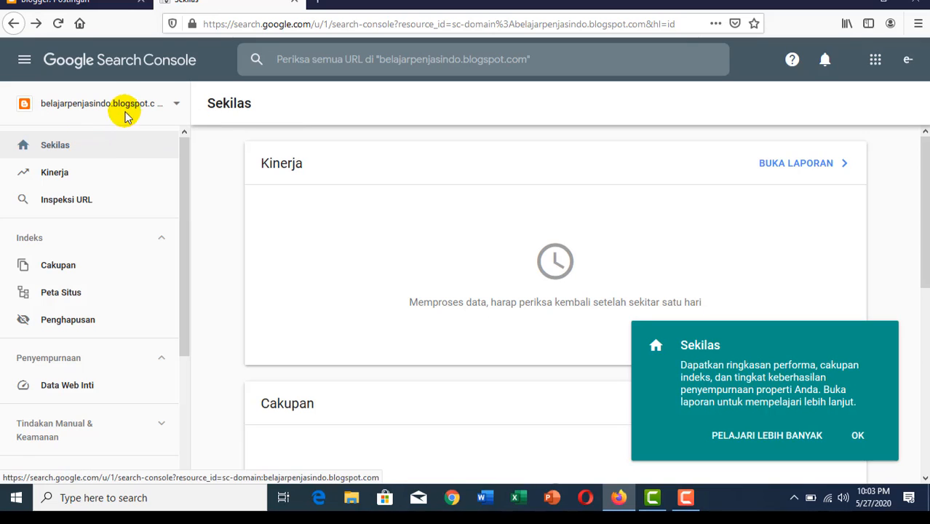
click(177, 105)
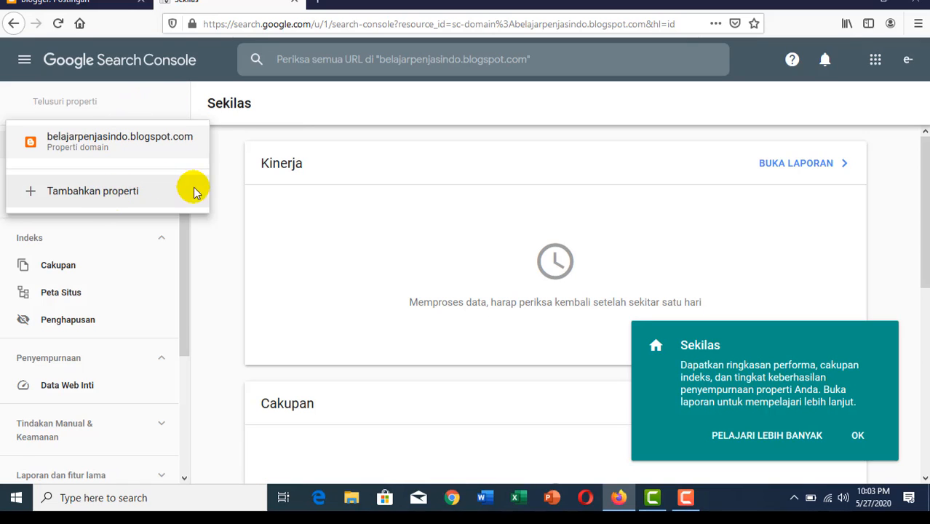
click(227, 164)
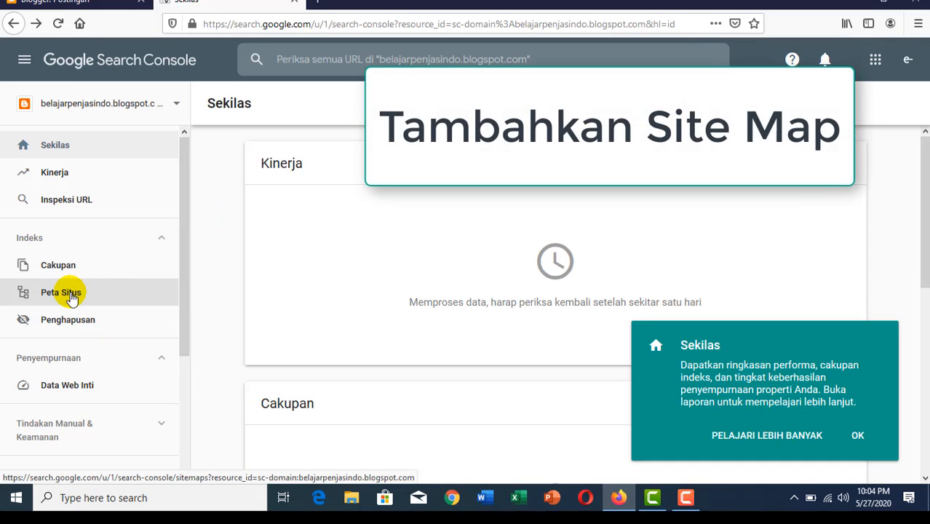
Step: Open the submitted atom.xml sitemap in the property's sitemap list and delete it
click(66, 294)
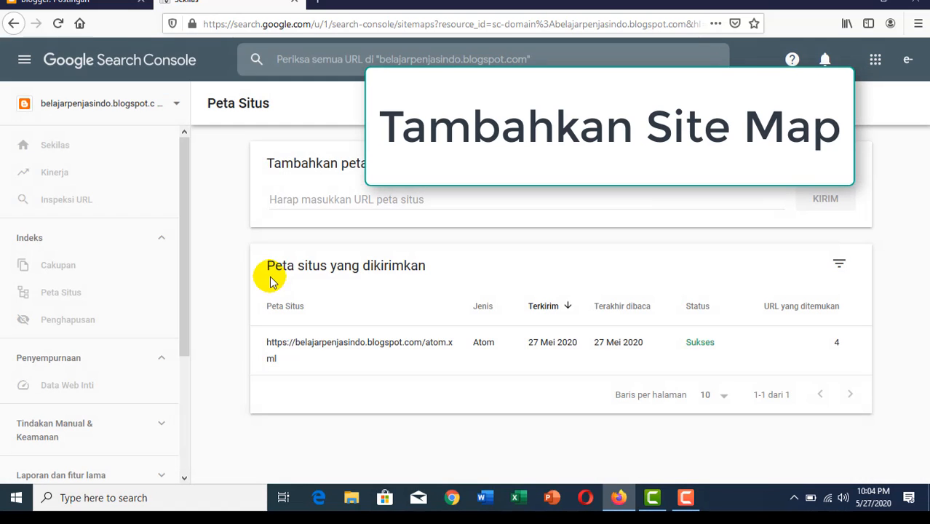
right_click(354, 349)
key(Escape)
click(321, 337)
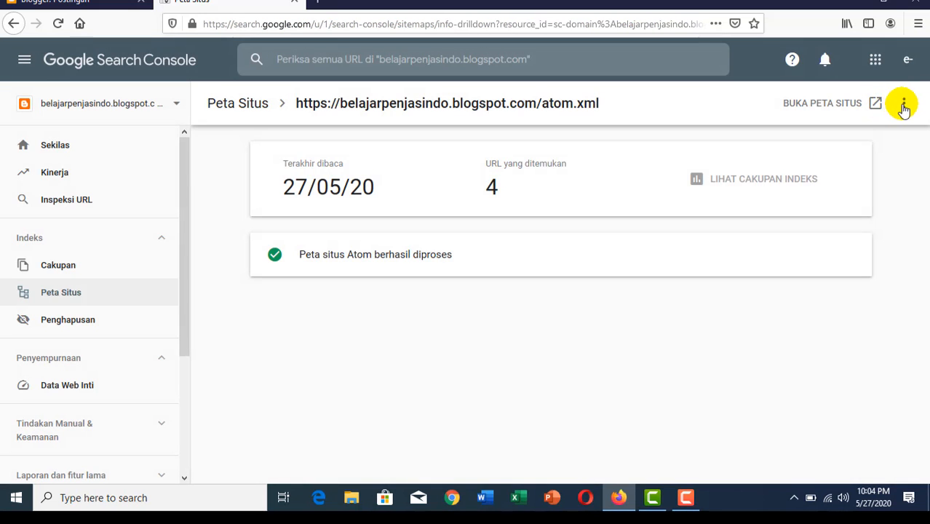
click(903, 103)
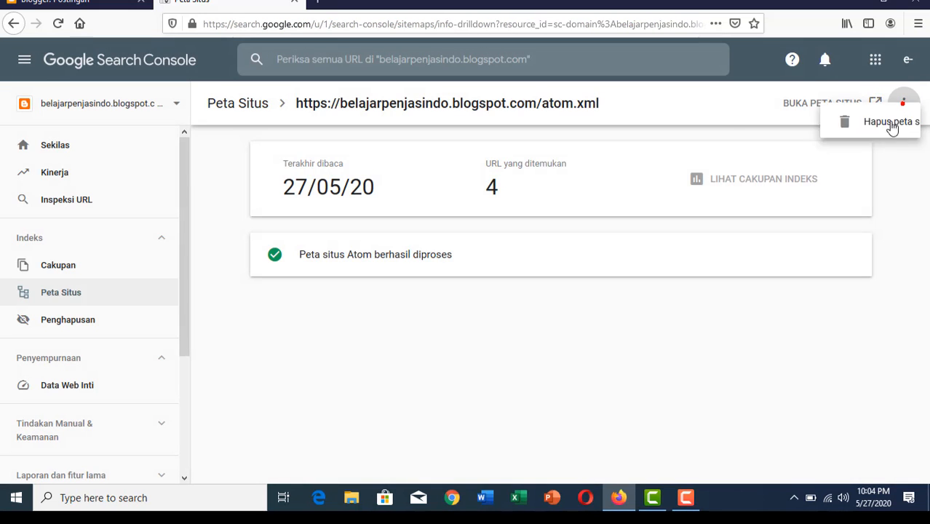
click(803, 153)
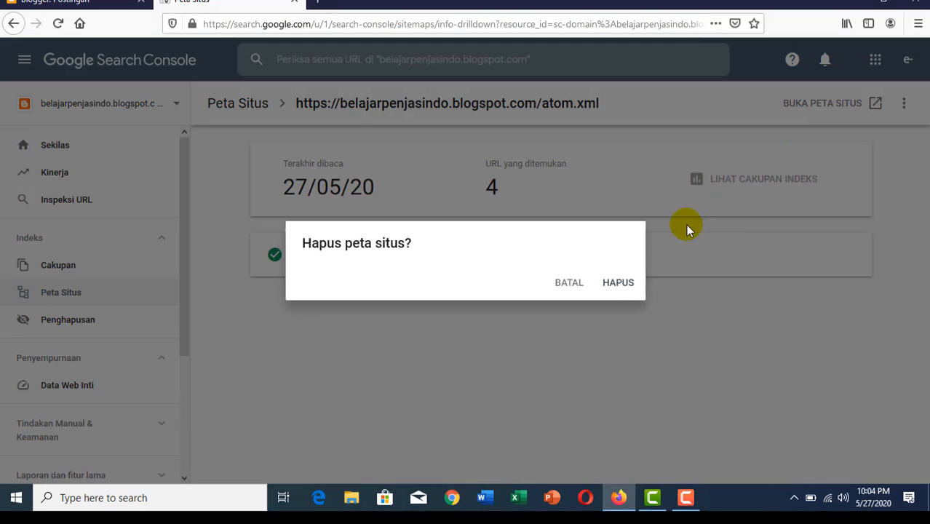
click(612, 283)
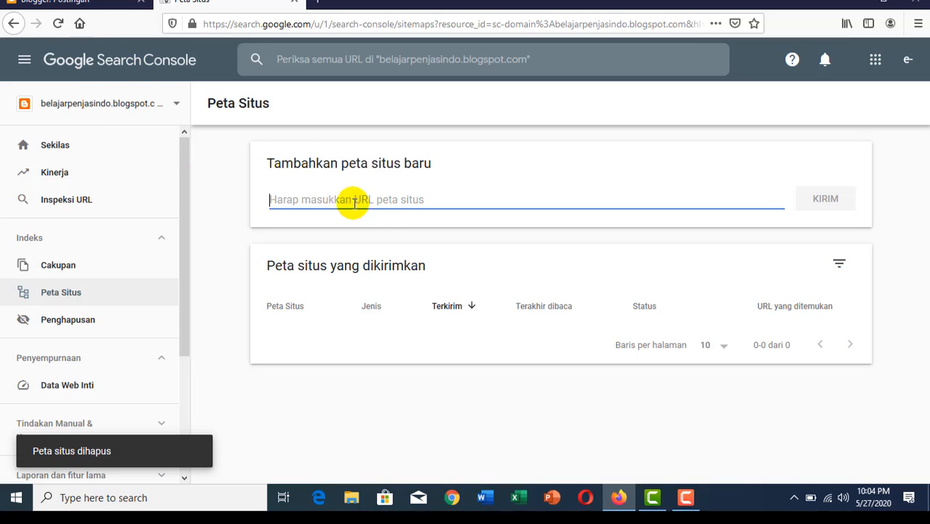
Step: Open the live Belajar Penjas blog from Blogger, copy its web address and return to Search Console
click(70, 3)
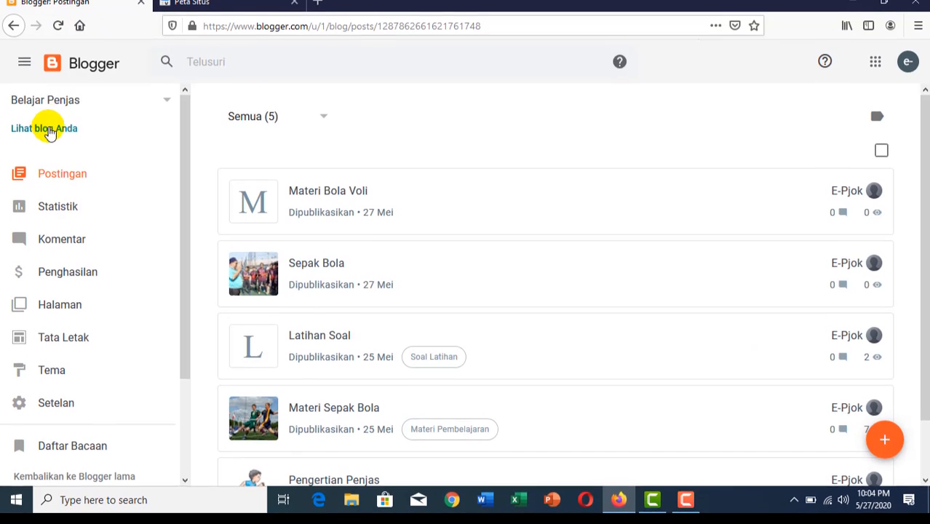
click(44, 128)
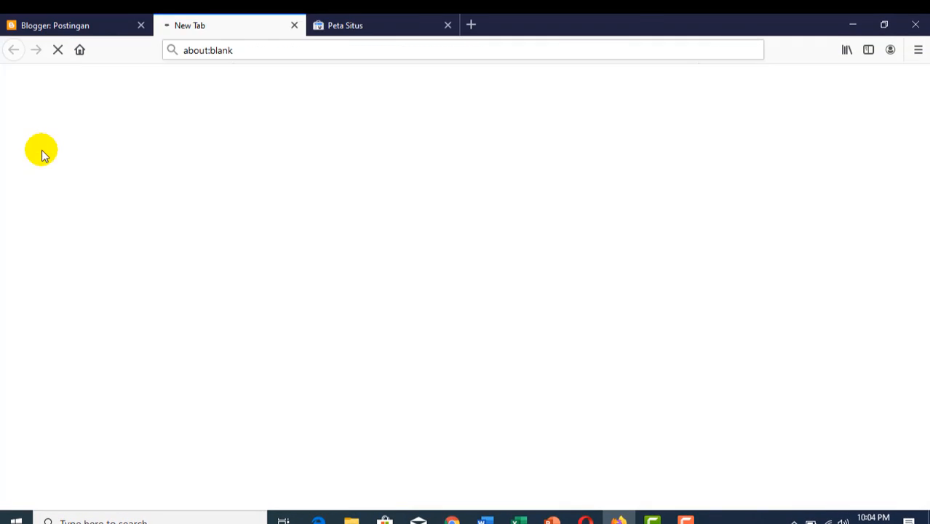
click(276, 53)
key(ctrl+c)
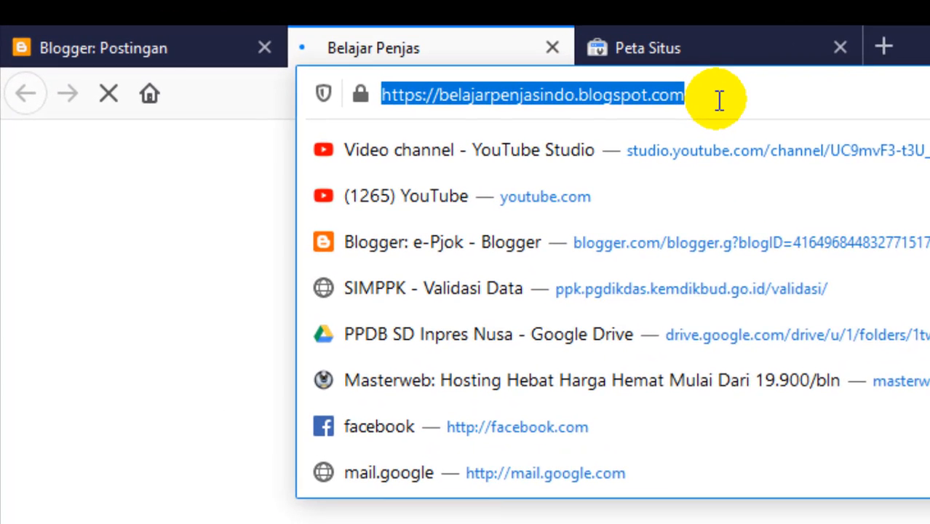
click(645, 48)
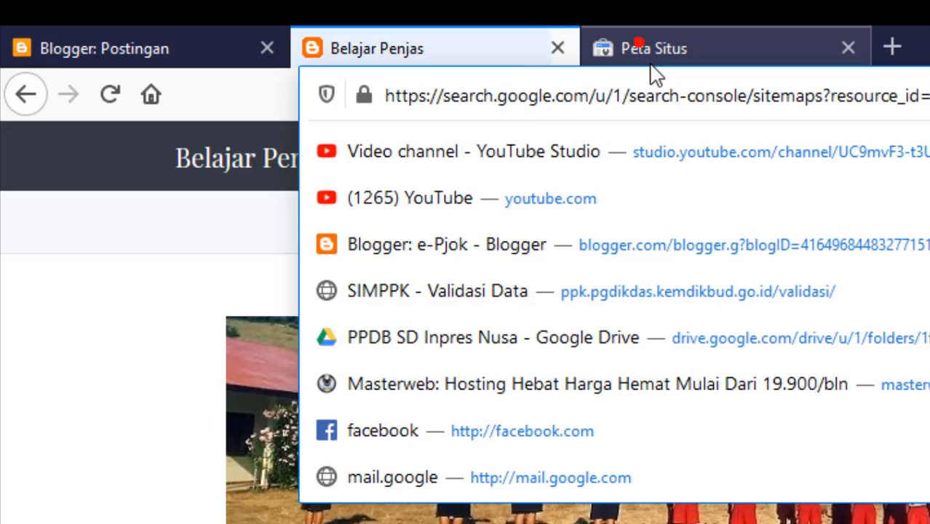
click(263, 163)
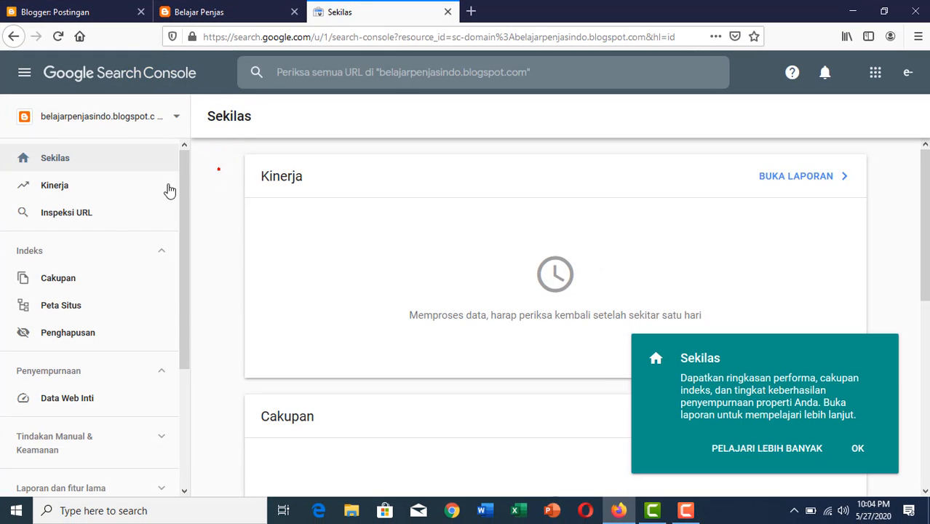
click(61, 307)
click(344, 211)
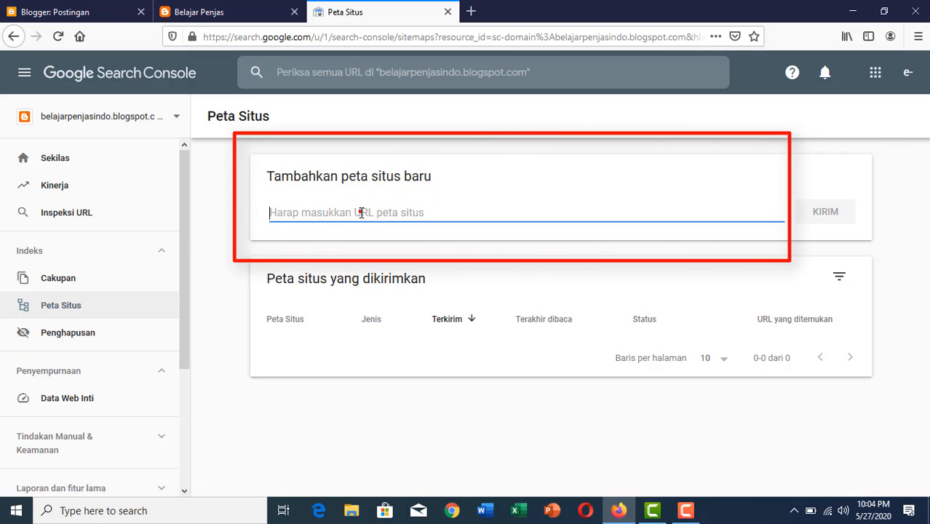
key(ctrl+v)
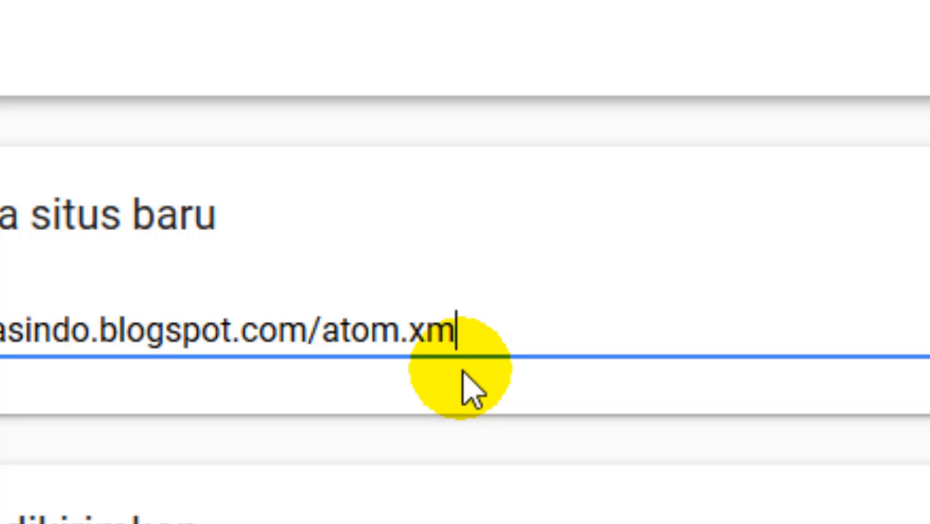
drag(486, 327, 322, 331)
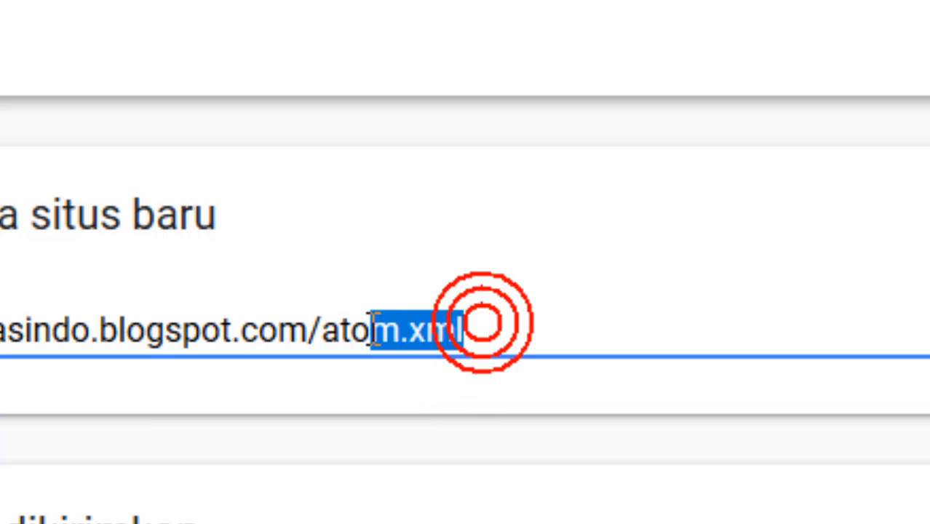
click(133, 305)
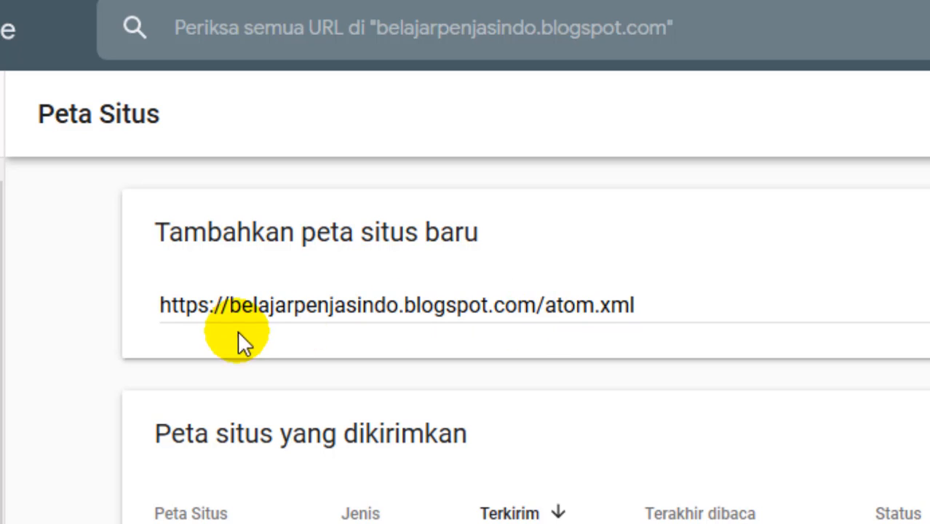
drag(161, 298, 635, 302)
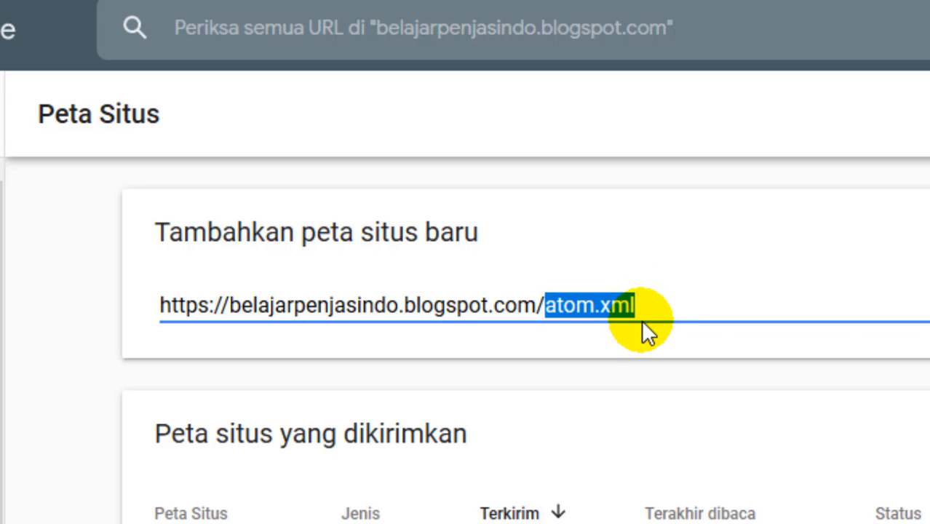
click(665, 307)
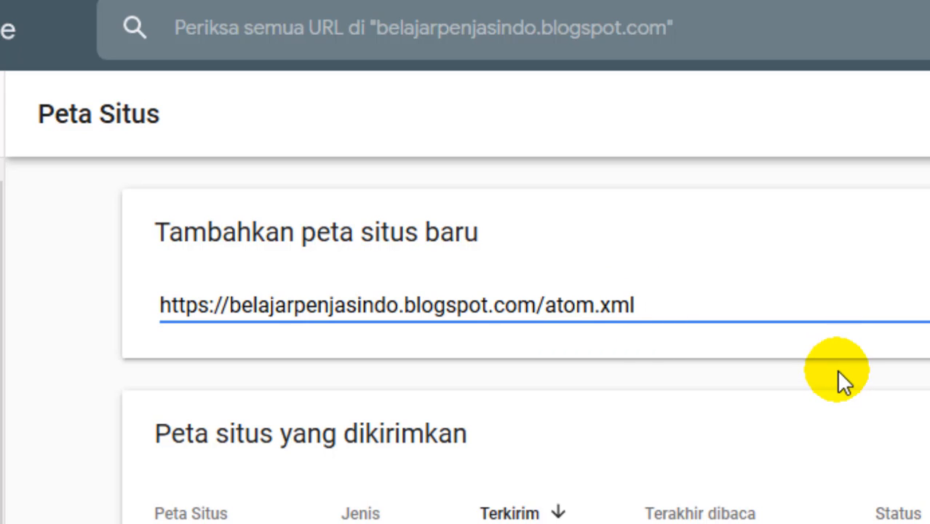
click(822, 210)
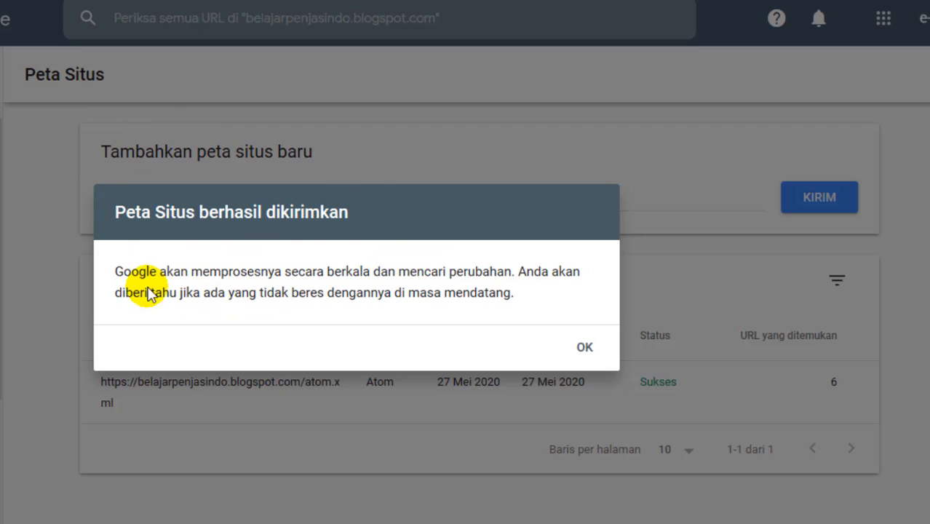
click(585, 347)
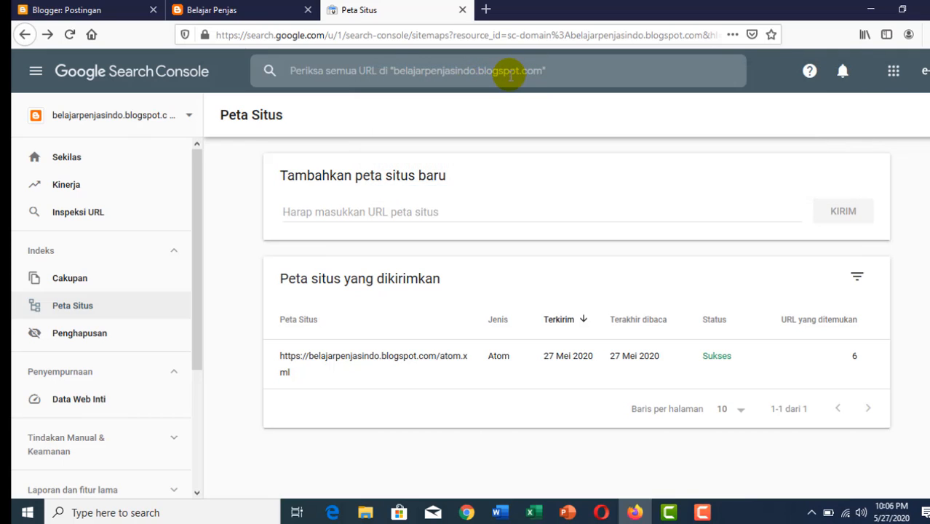
click(504, 73)
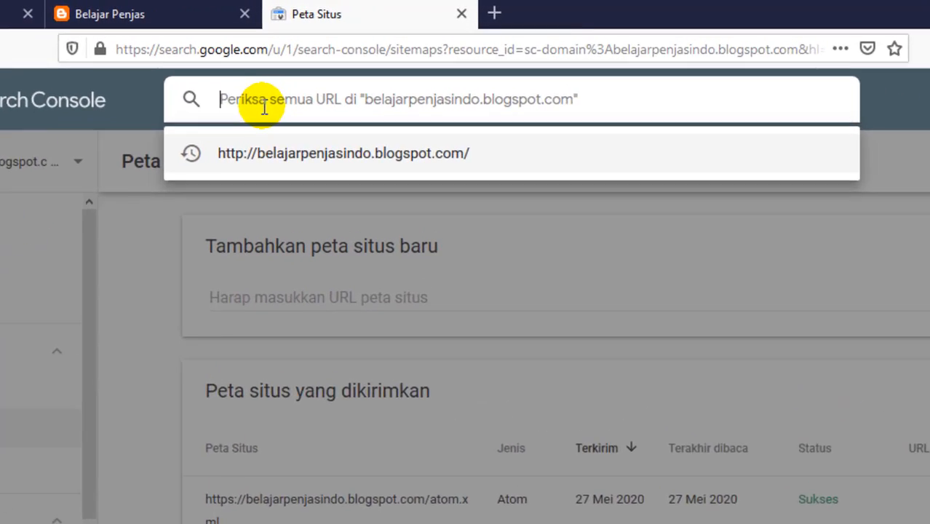
key(ctrl+v)
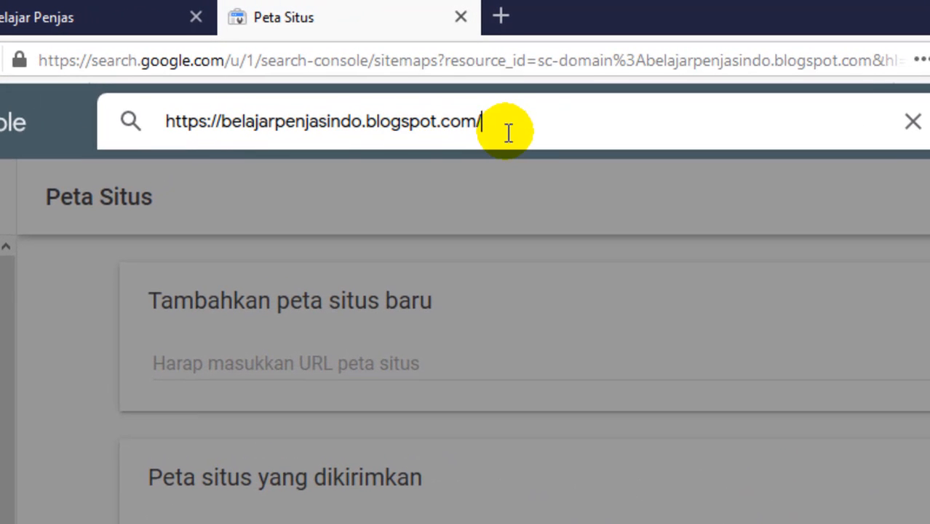
click(135, 128)
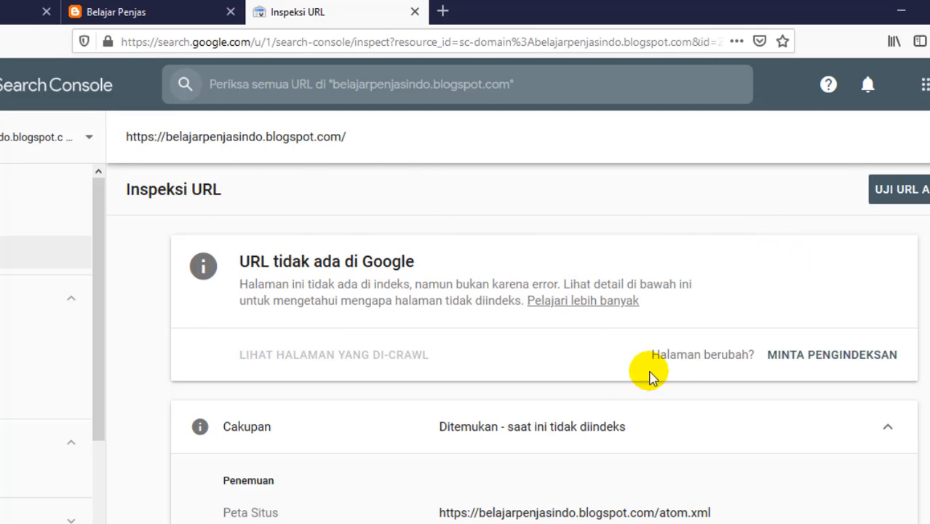
click(803, 356)
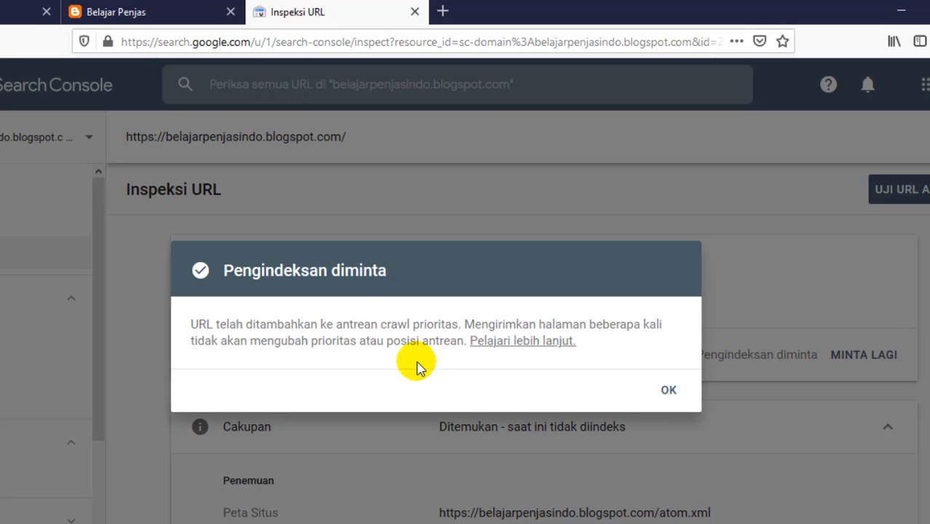
click(669, 391)
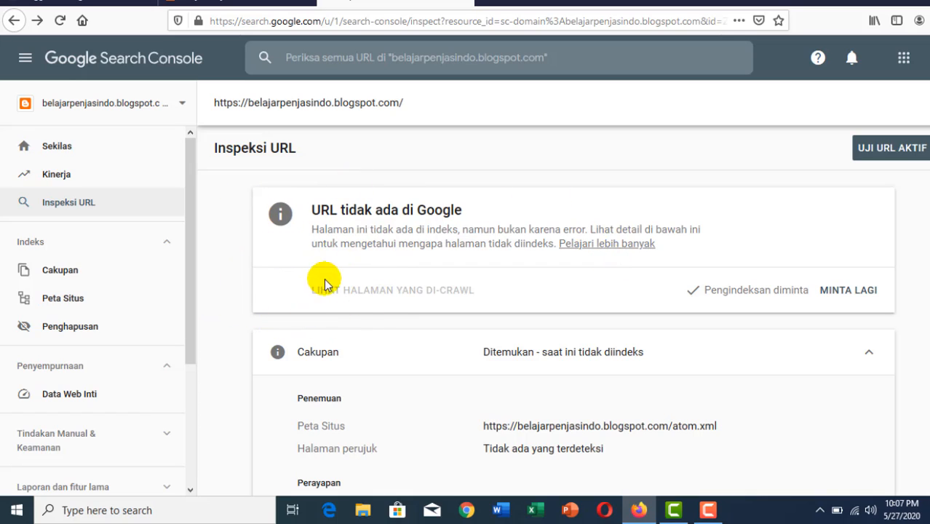
Step: Open google.com in a new browser tab
click(485, 3)
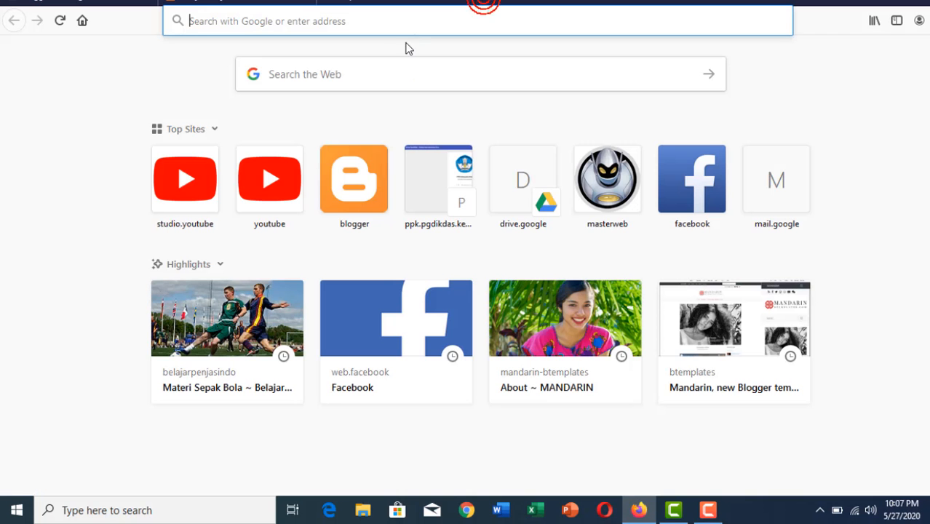
click(365, 81)
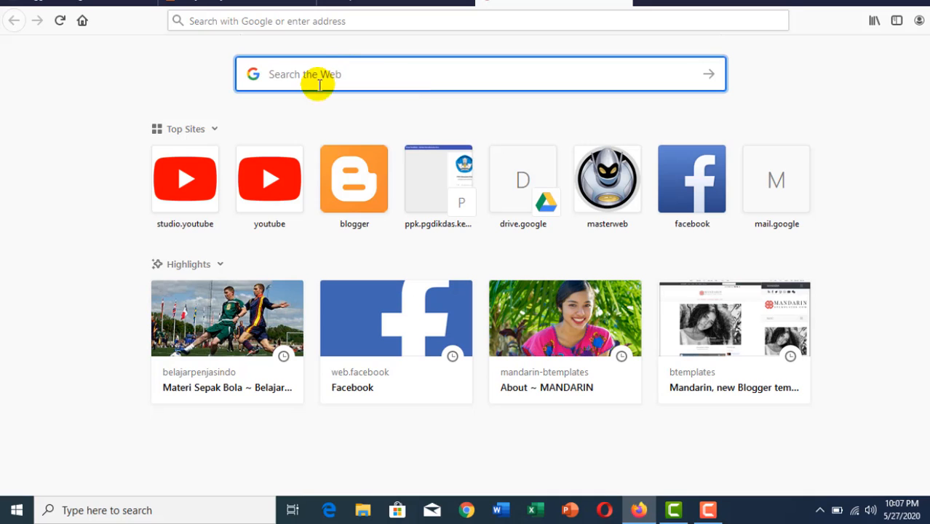
click(312, 25)
text(google.com/)
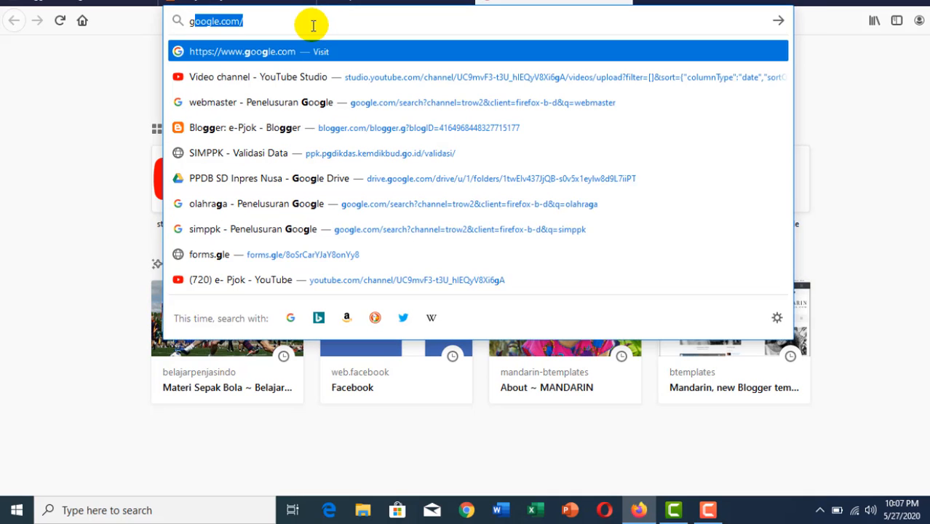
key(Return)
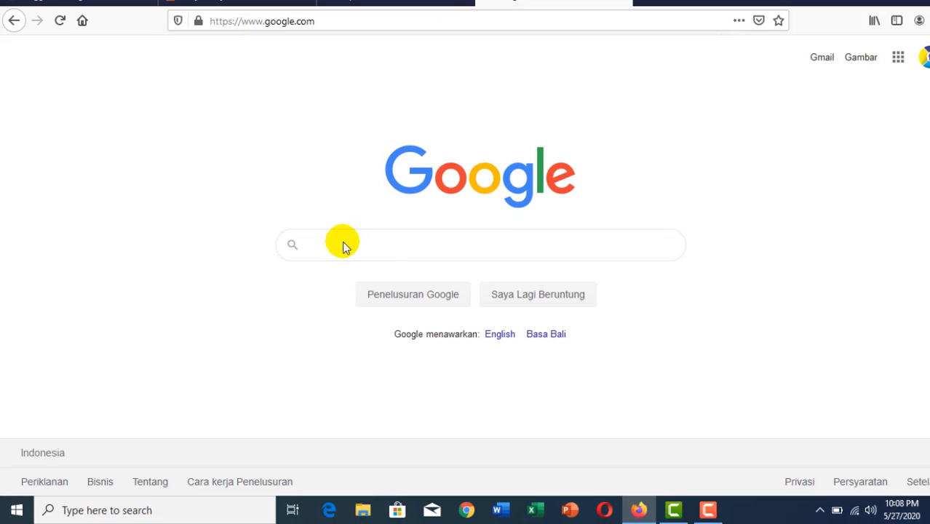
click(333, 246)
click(331, 245)
text(site)
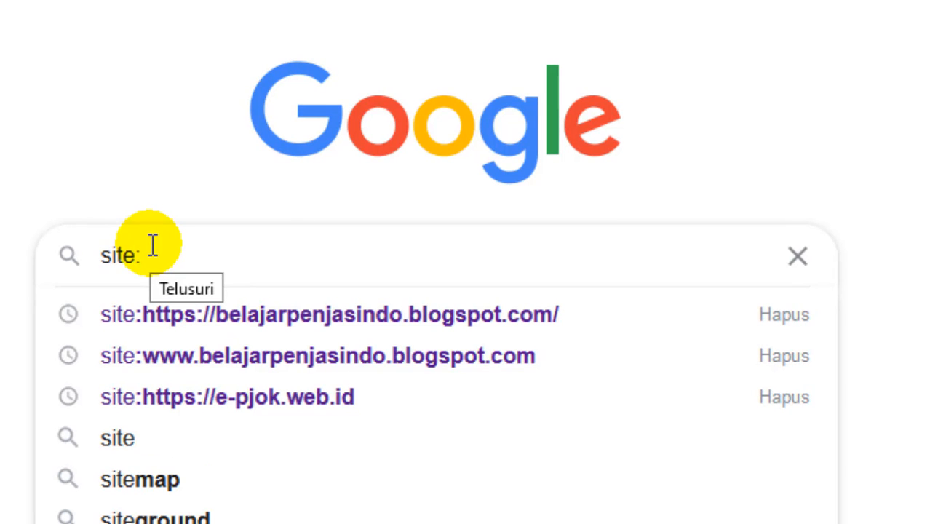
text(:)
text(https://belajarpenjasindo.blogspot.com/)
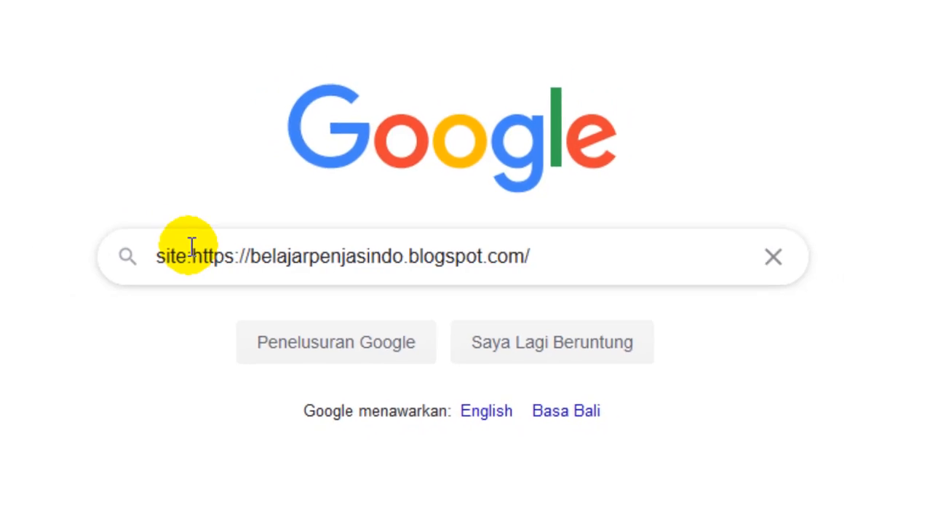
key(Return)
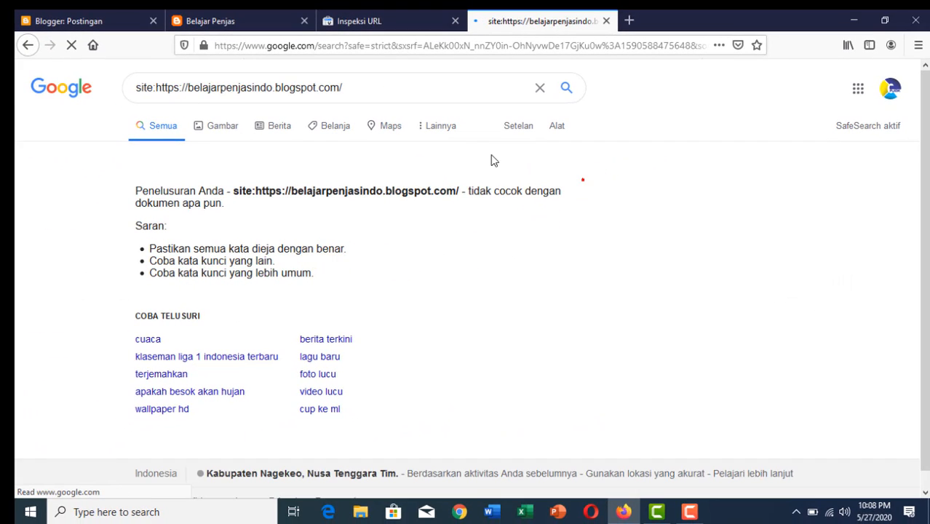
Step: Replace the blog domain in the site: search query with an address starting with "e-p"
drag(255, 202, 90, 191)
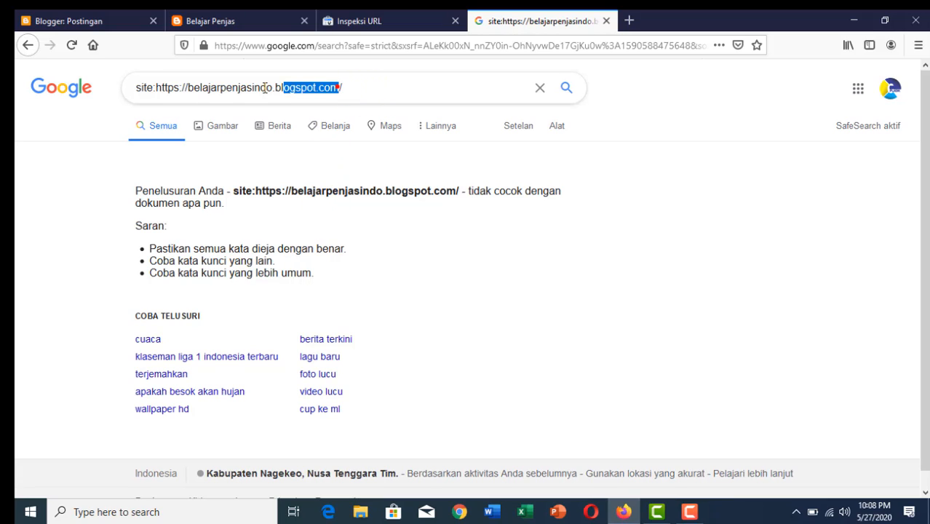
drag(265, 87, 185, 91)
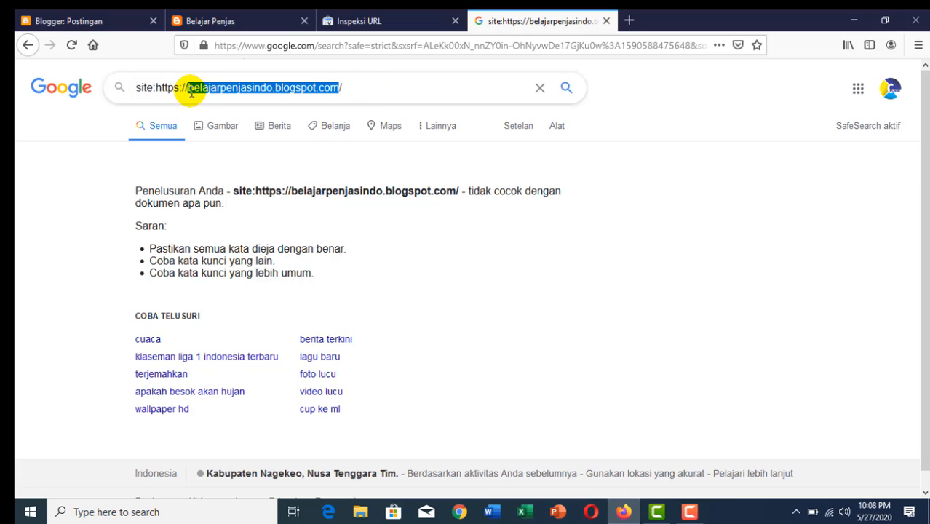
text(e:https://e-p/)
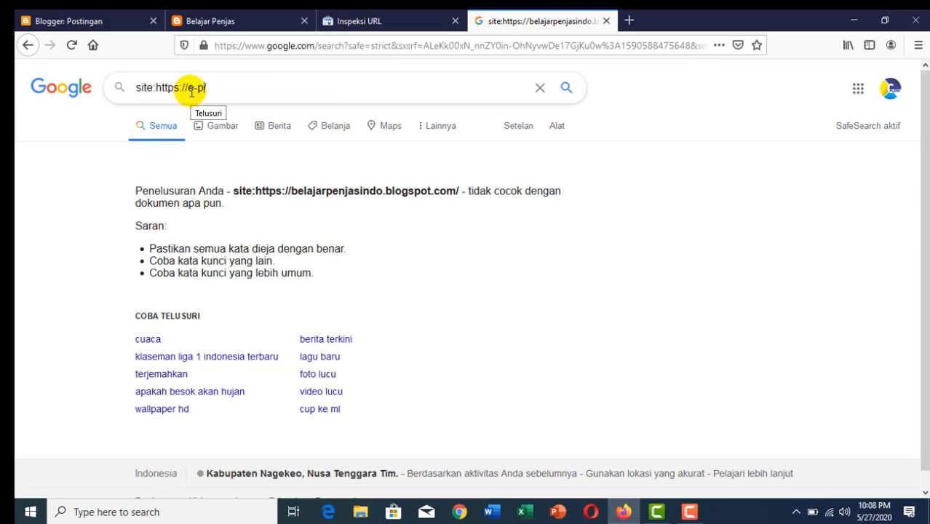